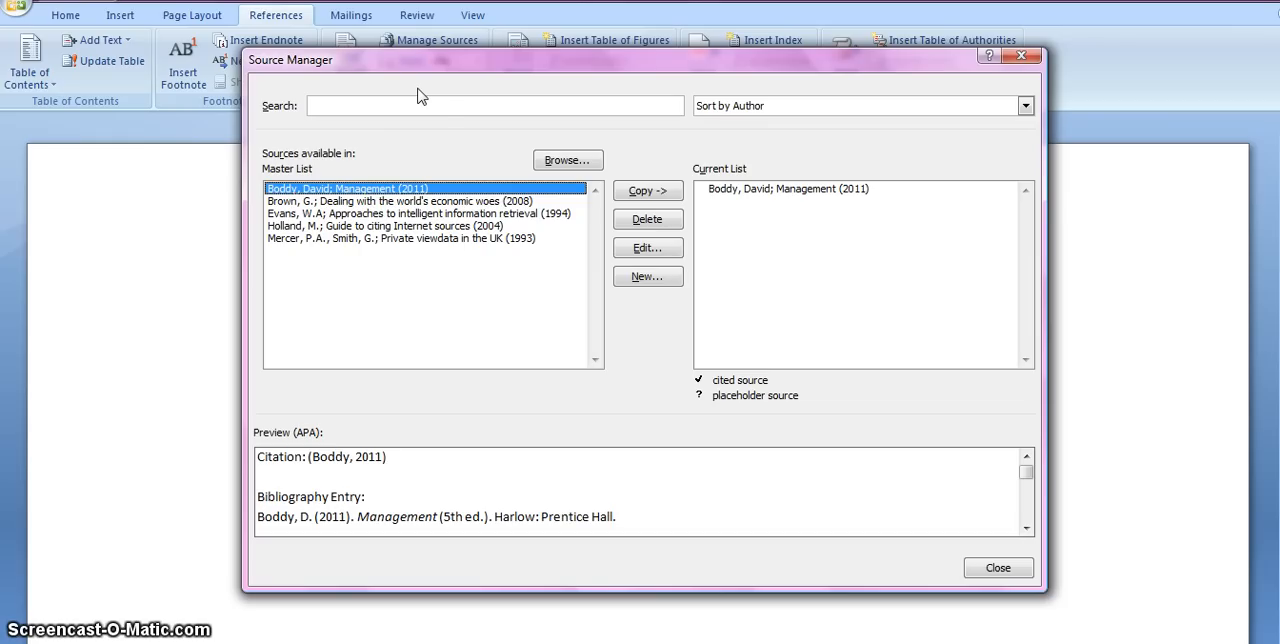
Copy the four sources from "Dealing with the world's economic woes" through "Private viewdata in the UK" from the master list to the current list.
click(510, 201)
click(647, 190)
click(530, 214)
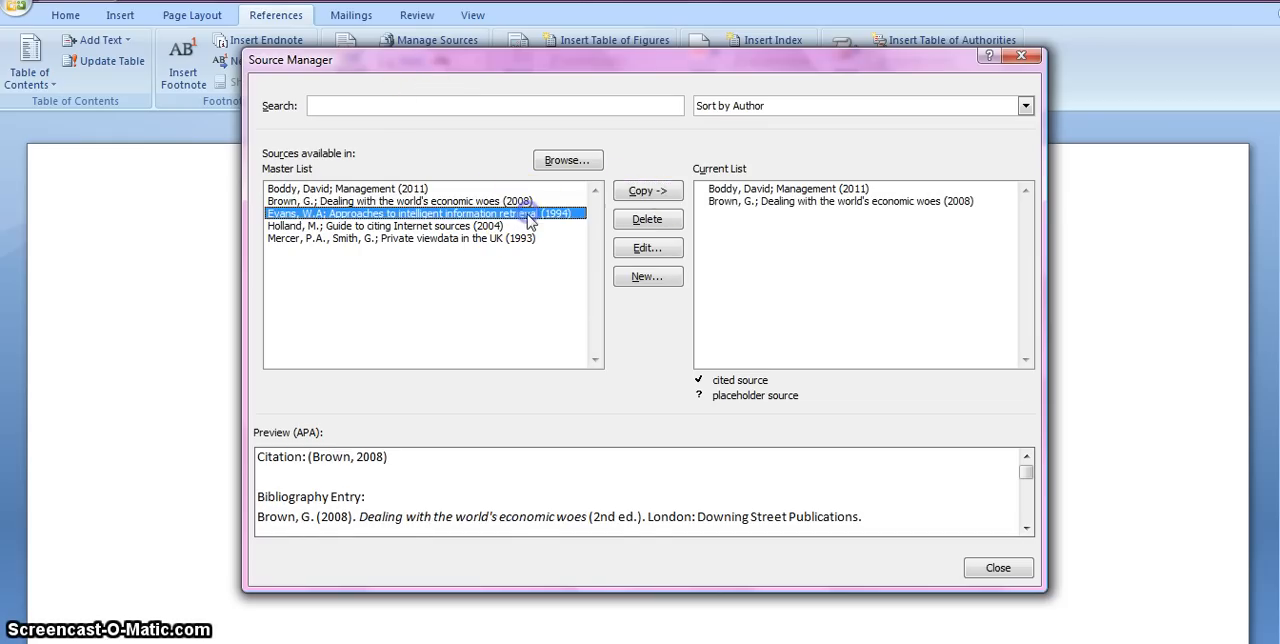
click(645, 190)
click(506, 226)
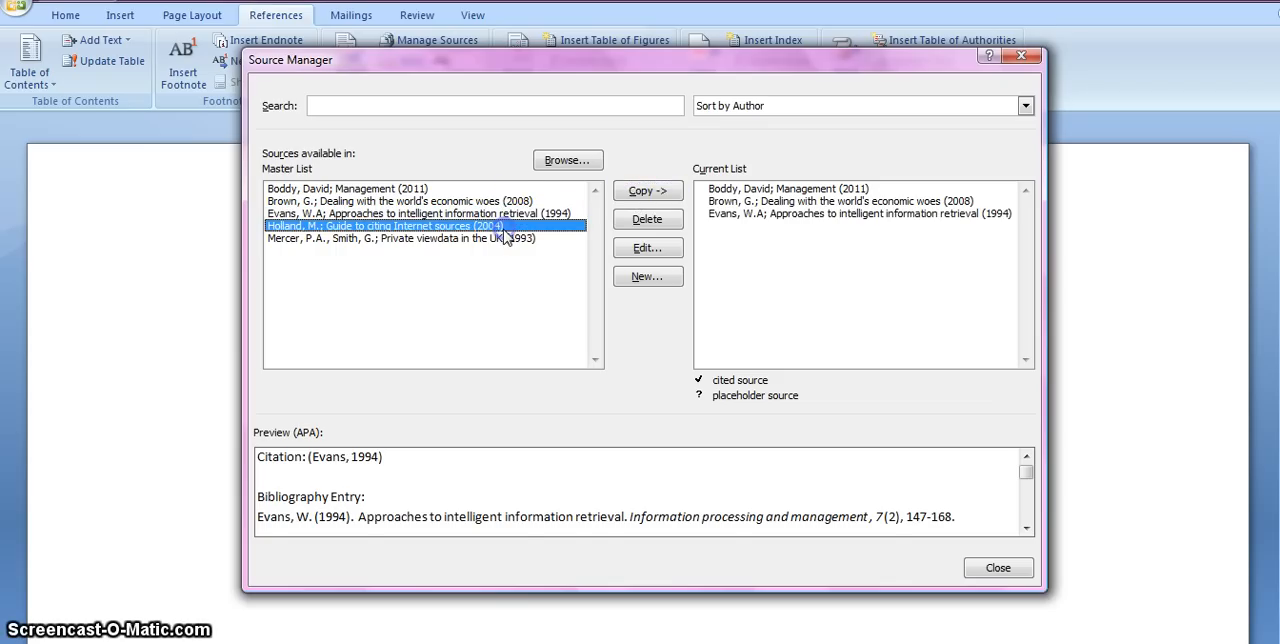
click(647, 190)
click(516, 241)
click(637, 196)
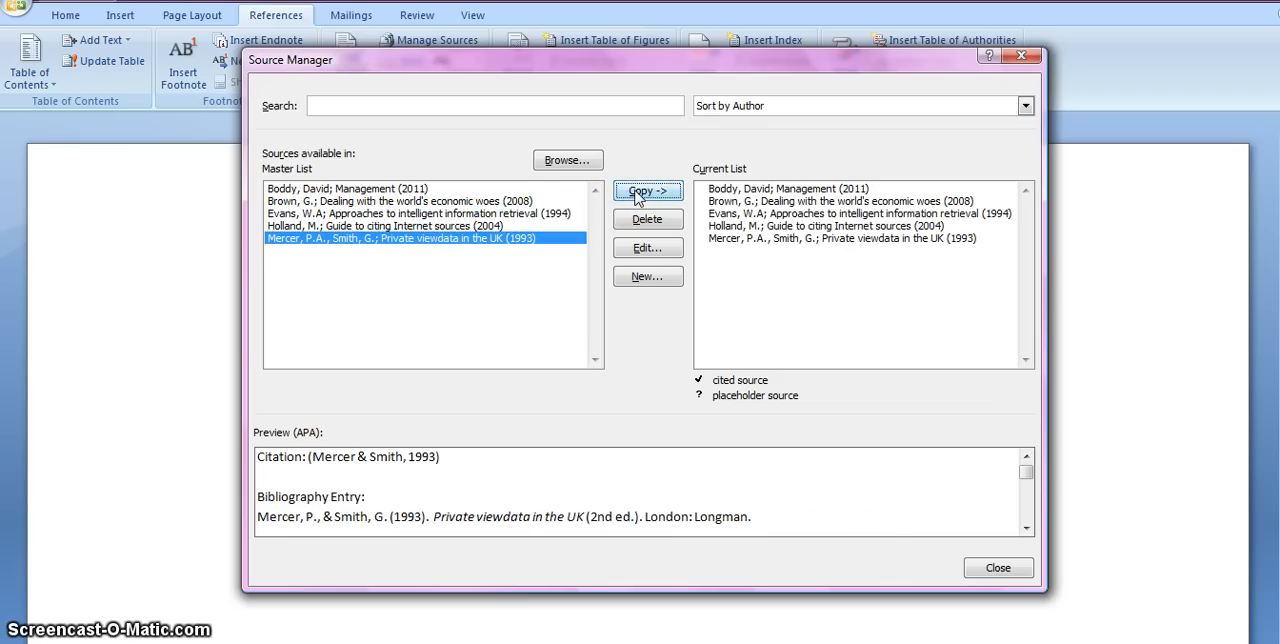
Start creating a new source and show all of its bibliography fields.
click(648, 280)
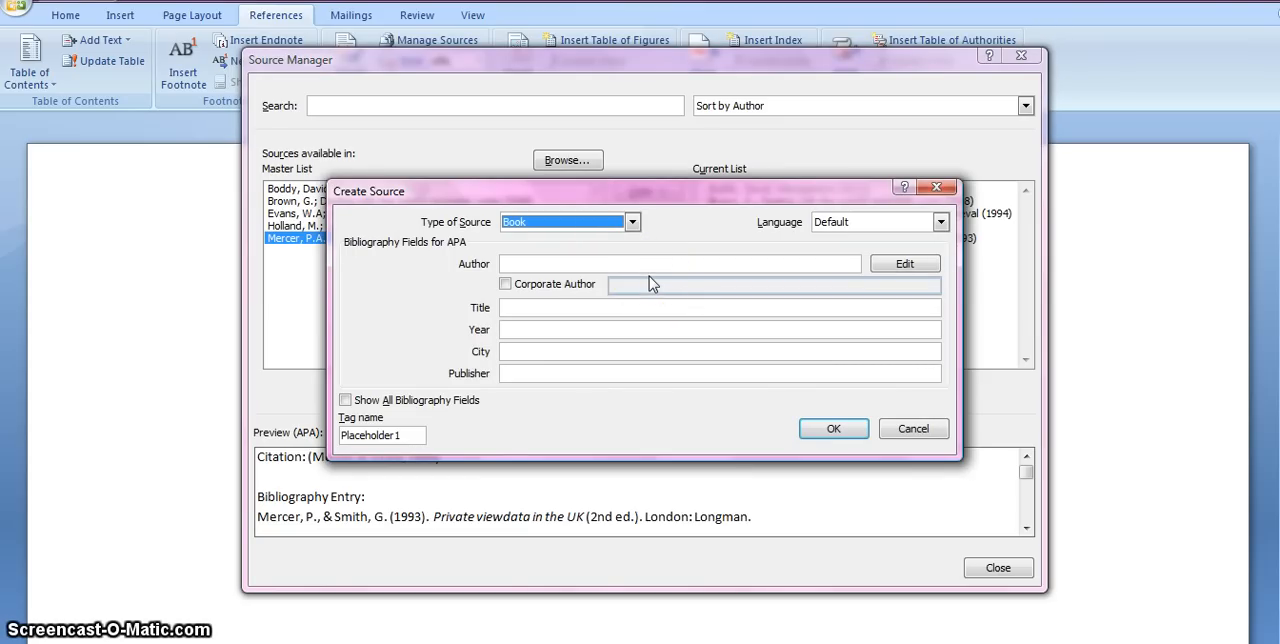
click(632, 287)
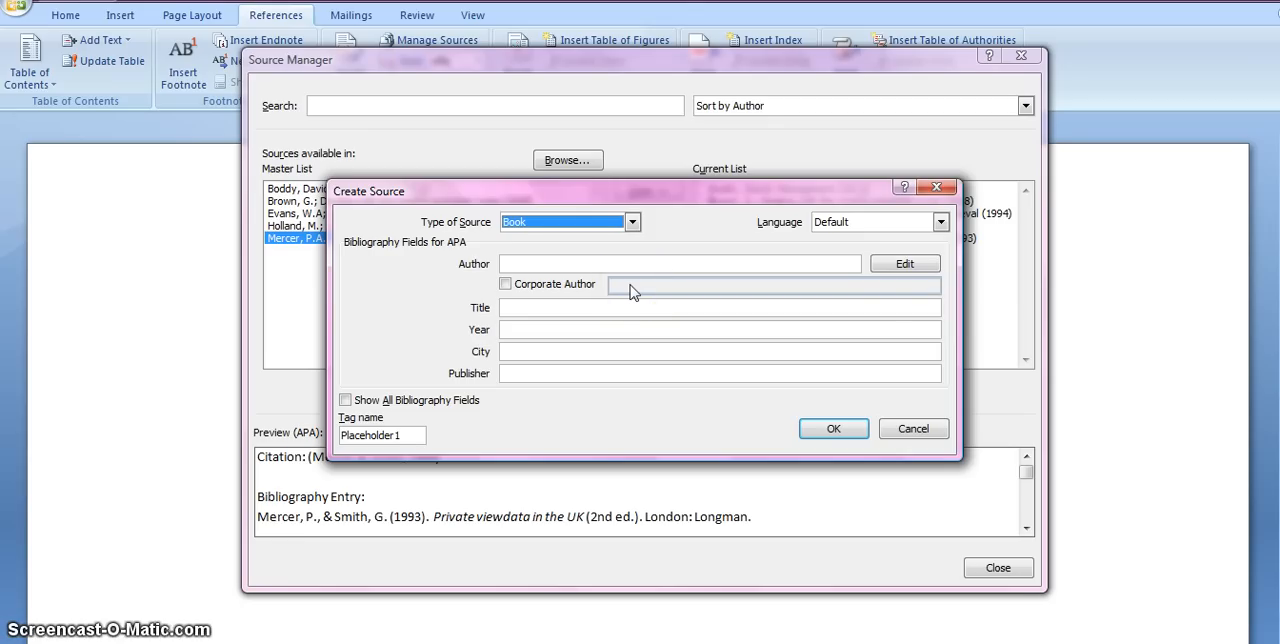
click(364, 421)
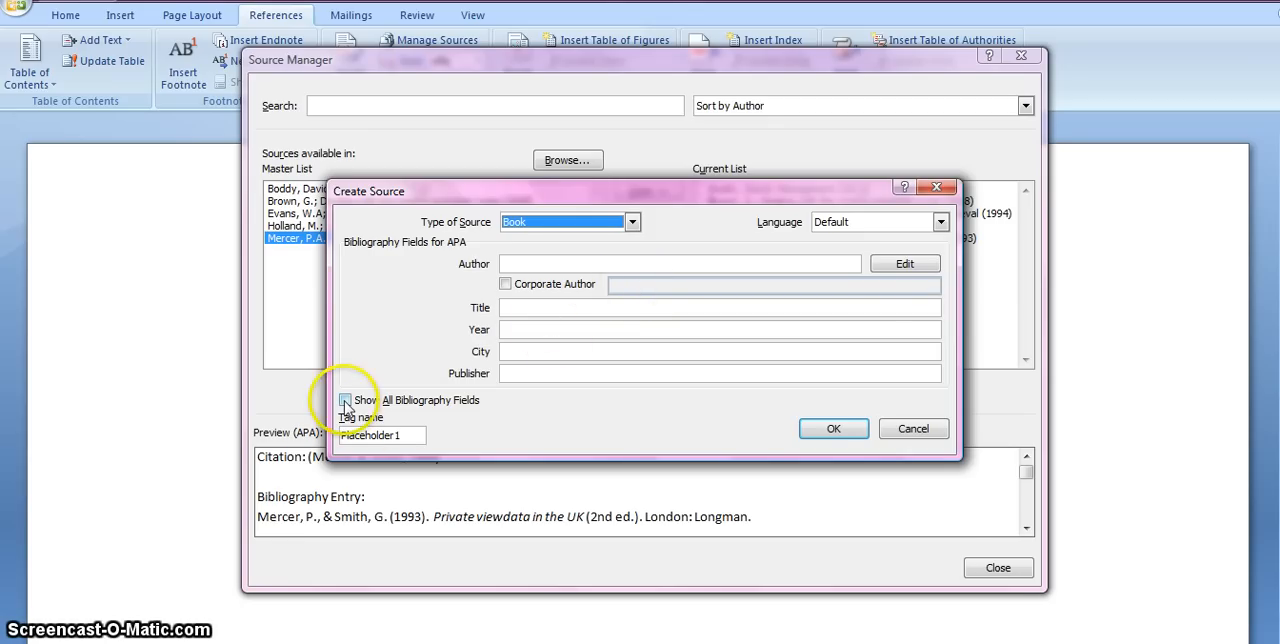
click(345, 400)
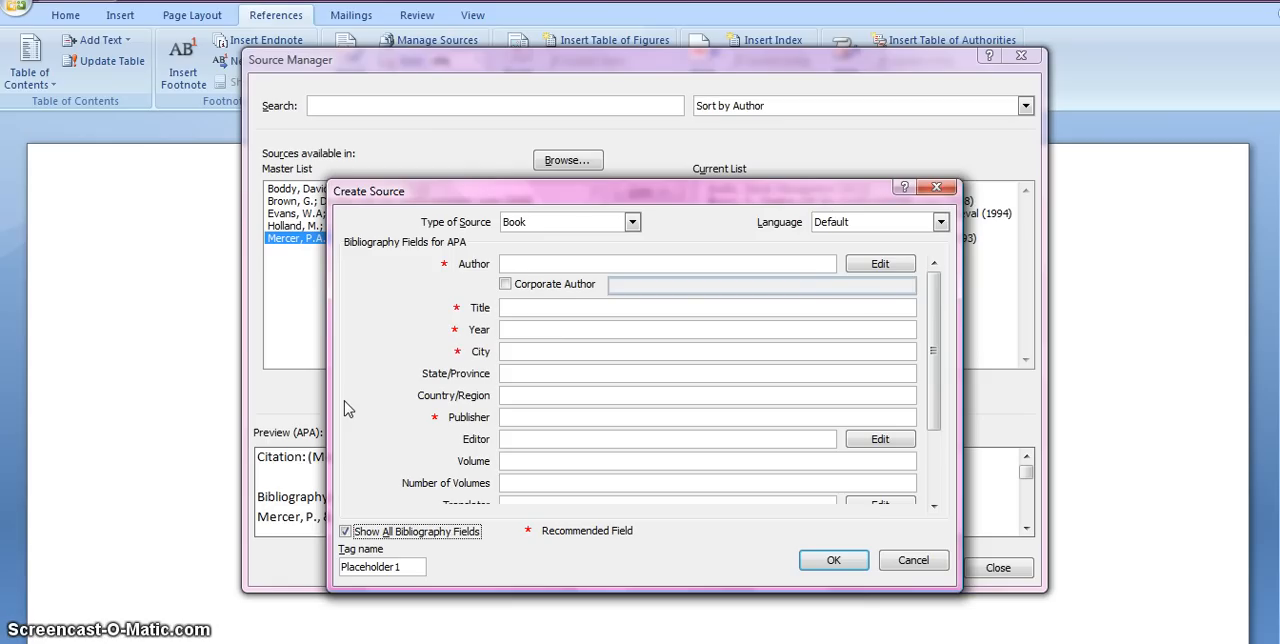
Switch the new source's type to Web site and back to Book.
click(633, 224)
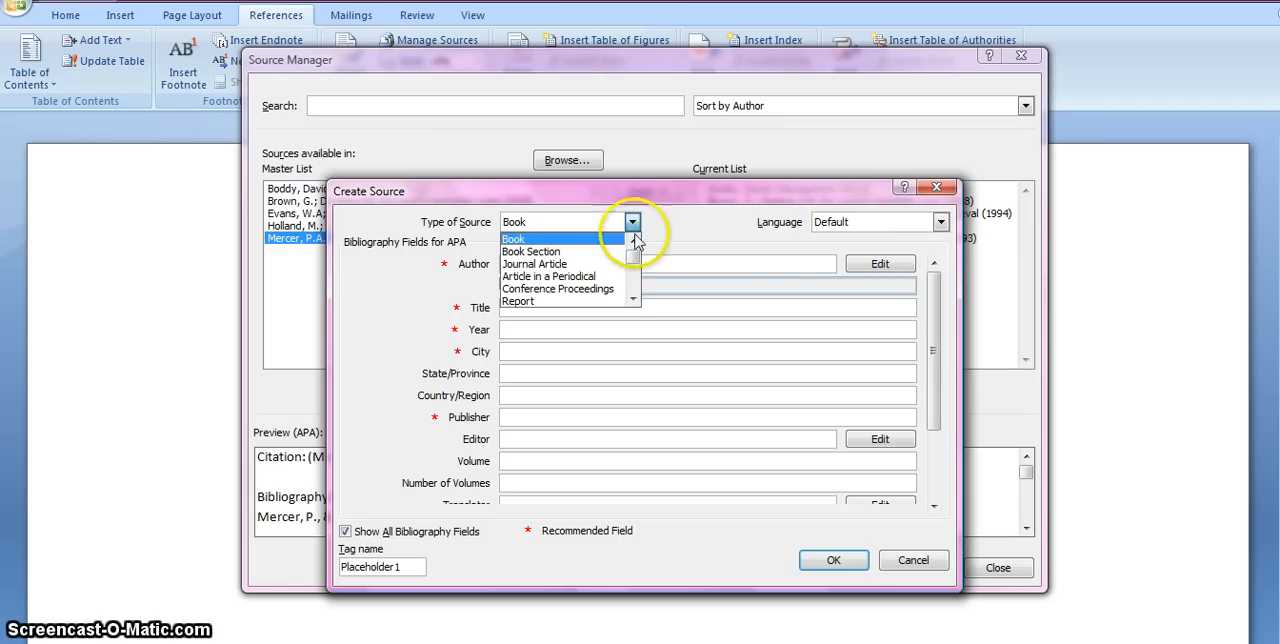
mouse_move(633, 254)
mouse_down()
mouse_move(633, 292)
mouse_move(629, 257)
mouse_up()
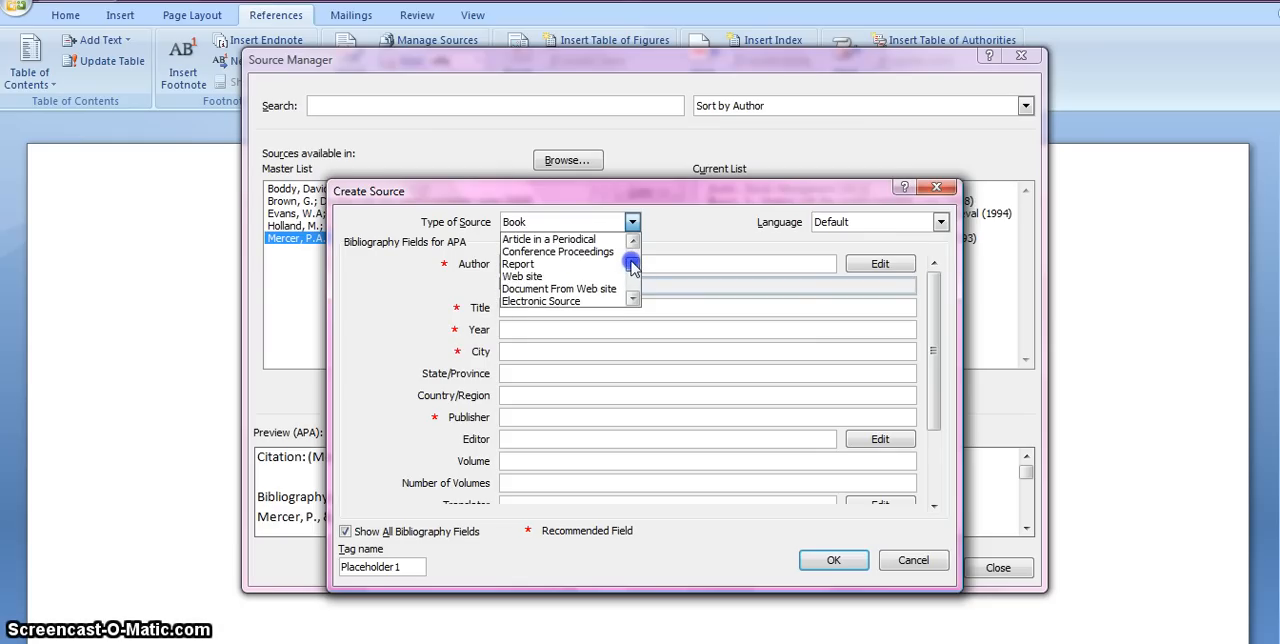
click(553, 277)
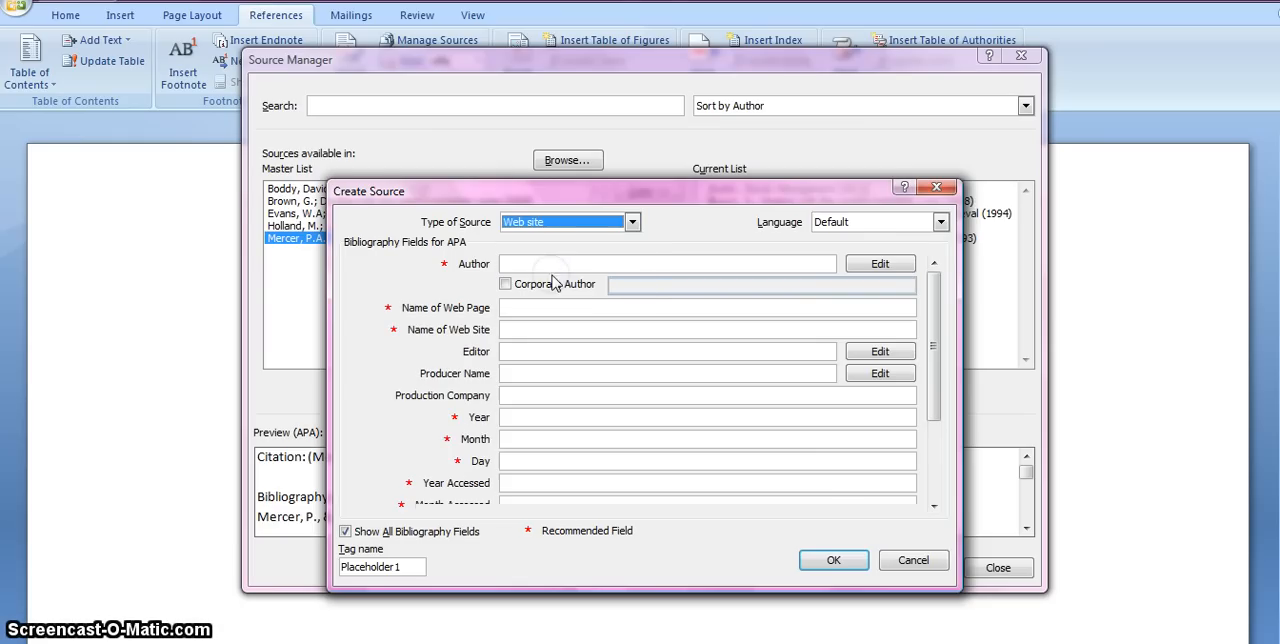
click(630, 221)
drag(634, 263, 633, 255)
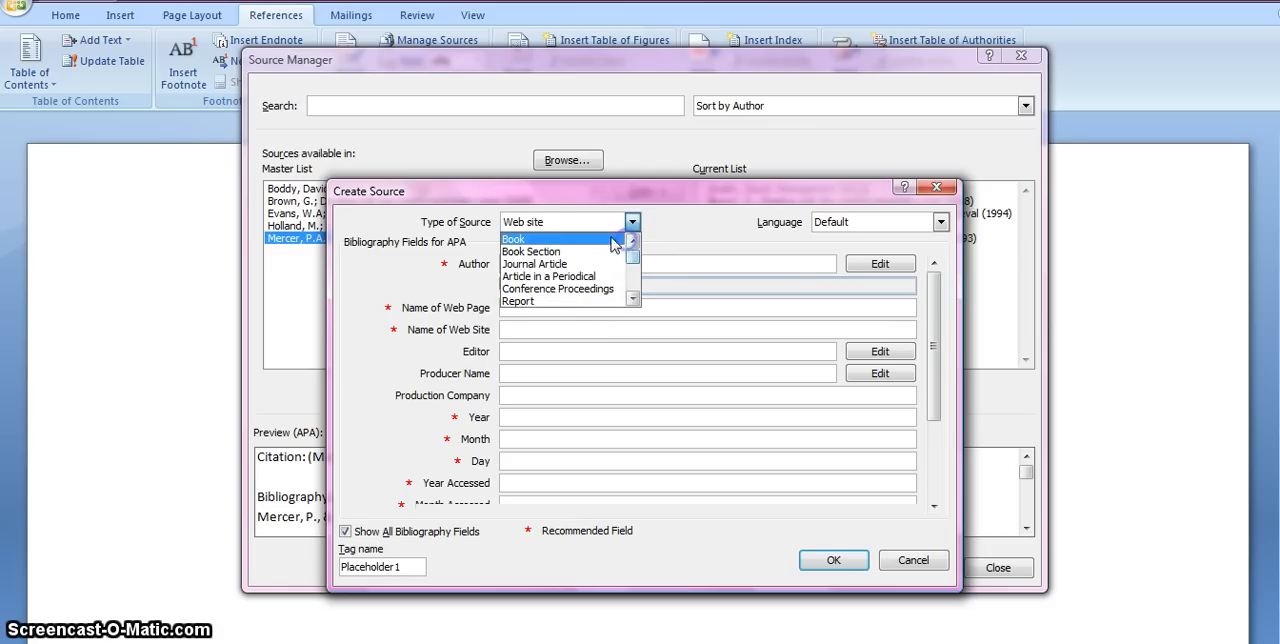
click(560, 241)
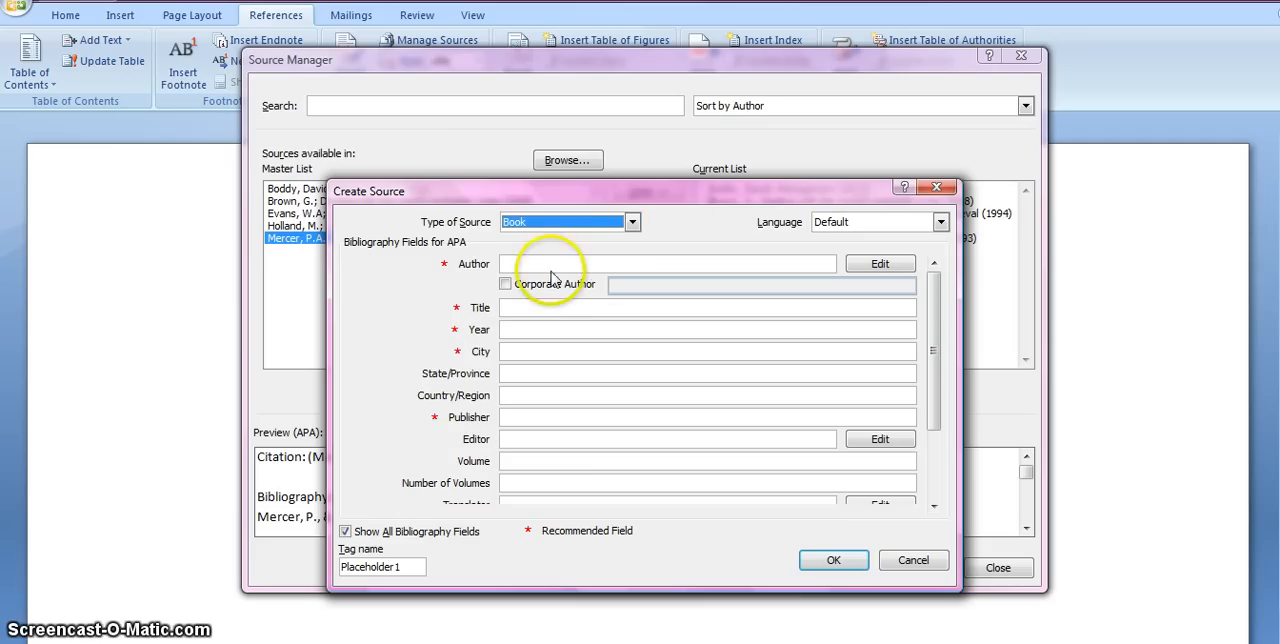
Enter the author's name, the title "Teaching information skills" and the year 2004 for the new book source.
click(543, 264)
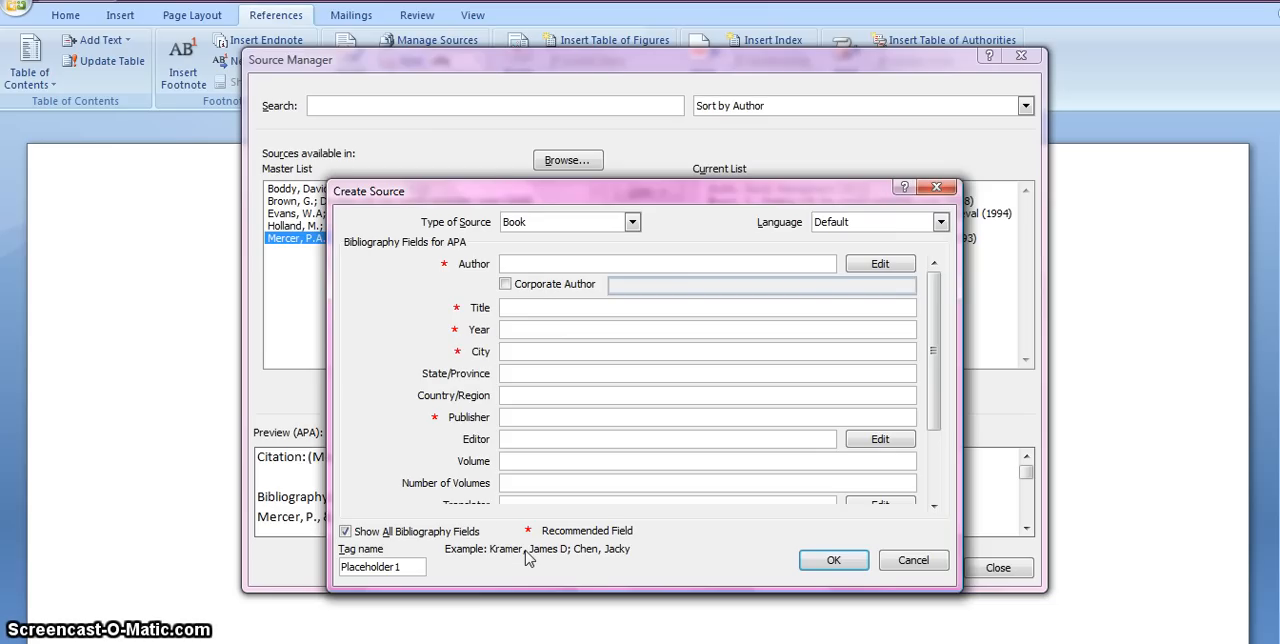
text(We)
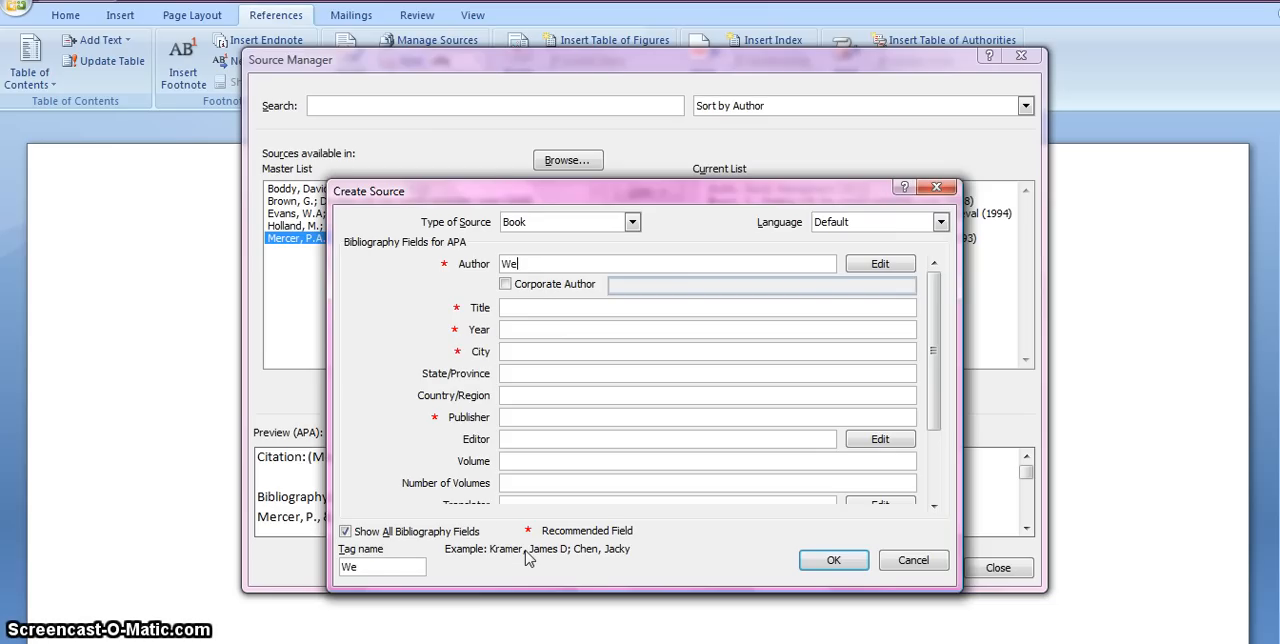
text(bb, J.)
click(530, 308)
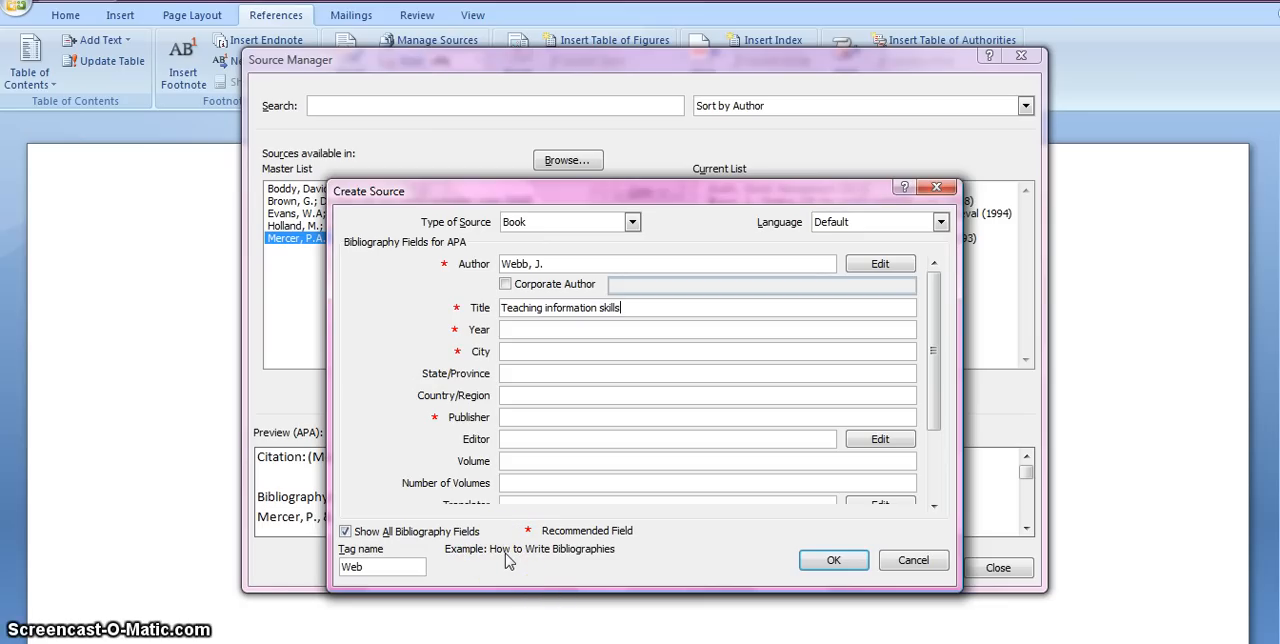
click(520, 330)
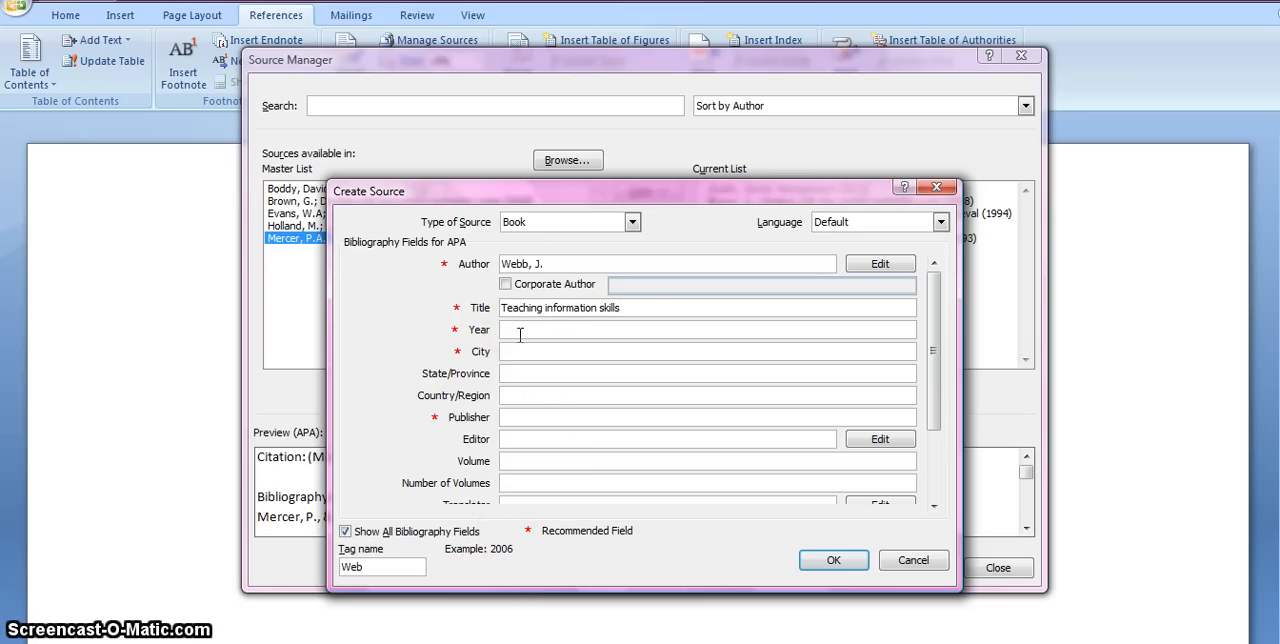
text(2)
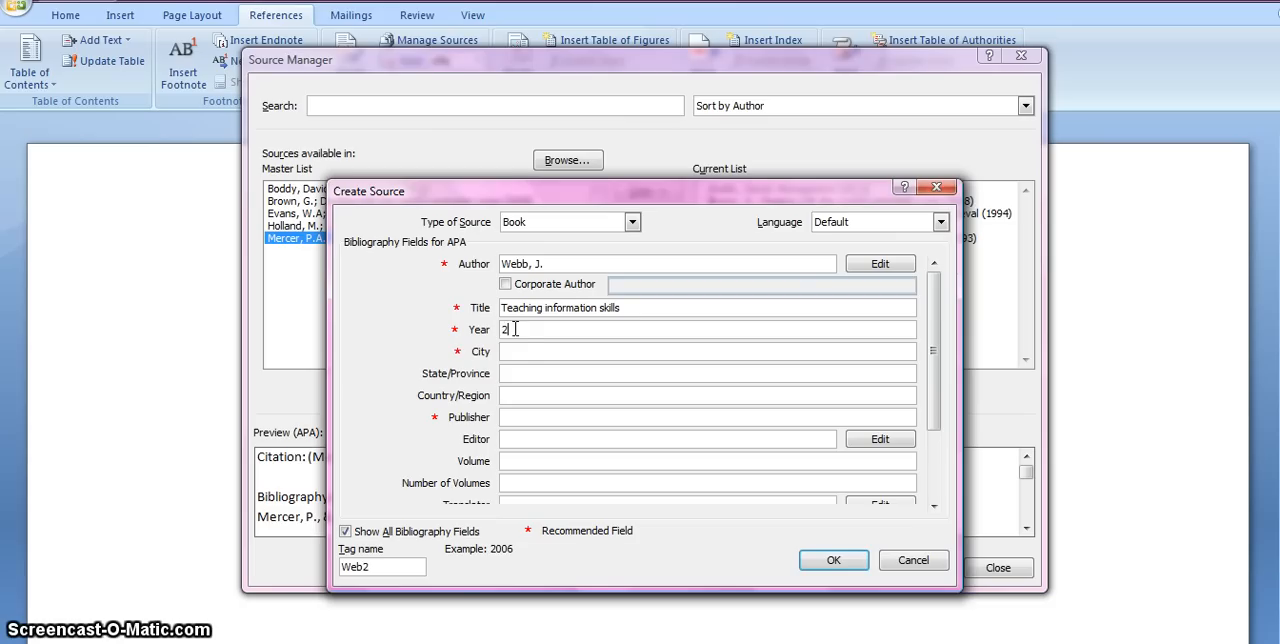
text(004)
click(517, 335)
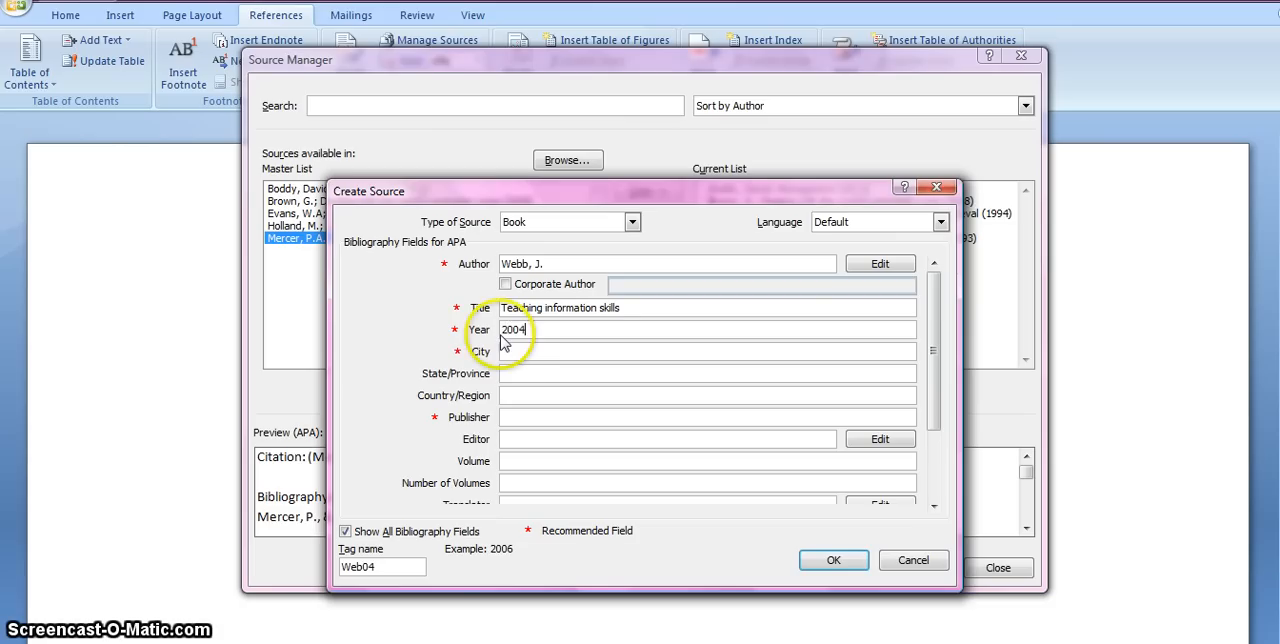
Set the book's city to London and publisher to Facet, leave the edition blank, and save the new source.
click(513, 350)
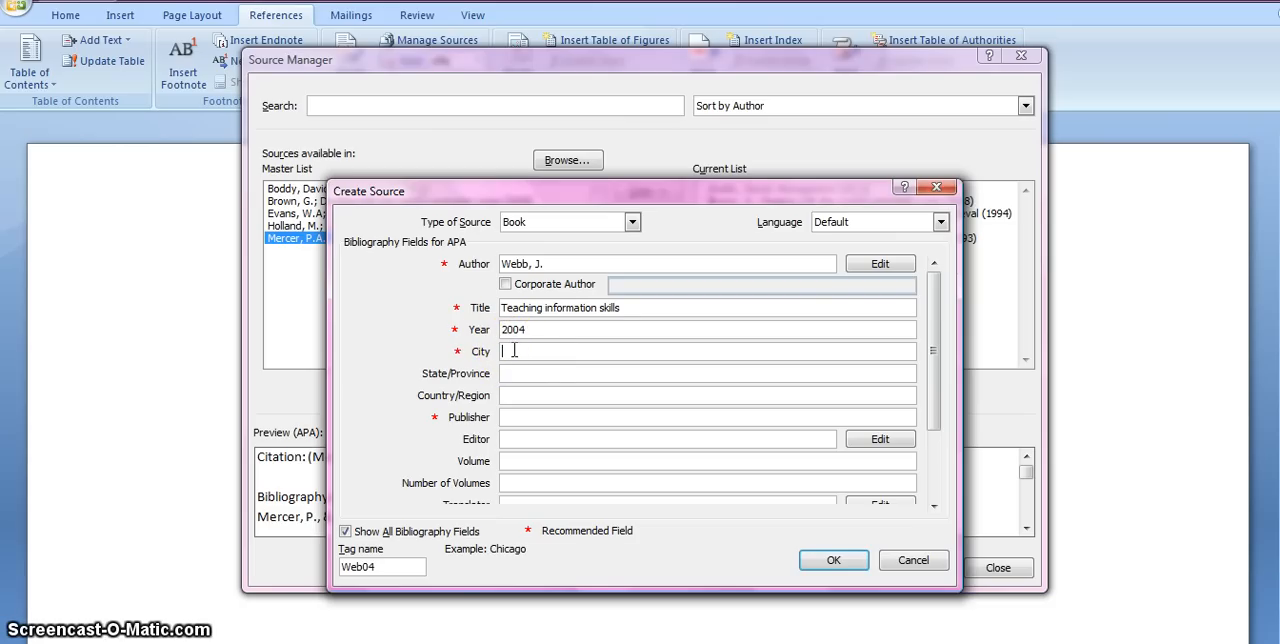
text(London)
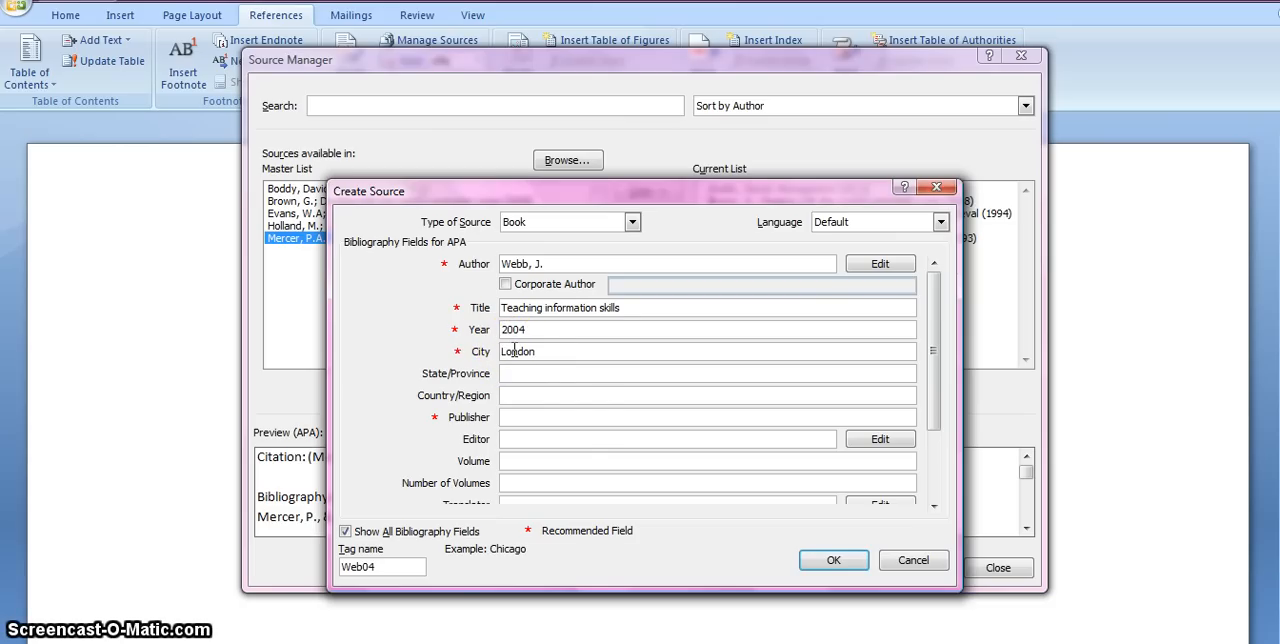
click(526, 418)
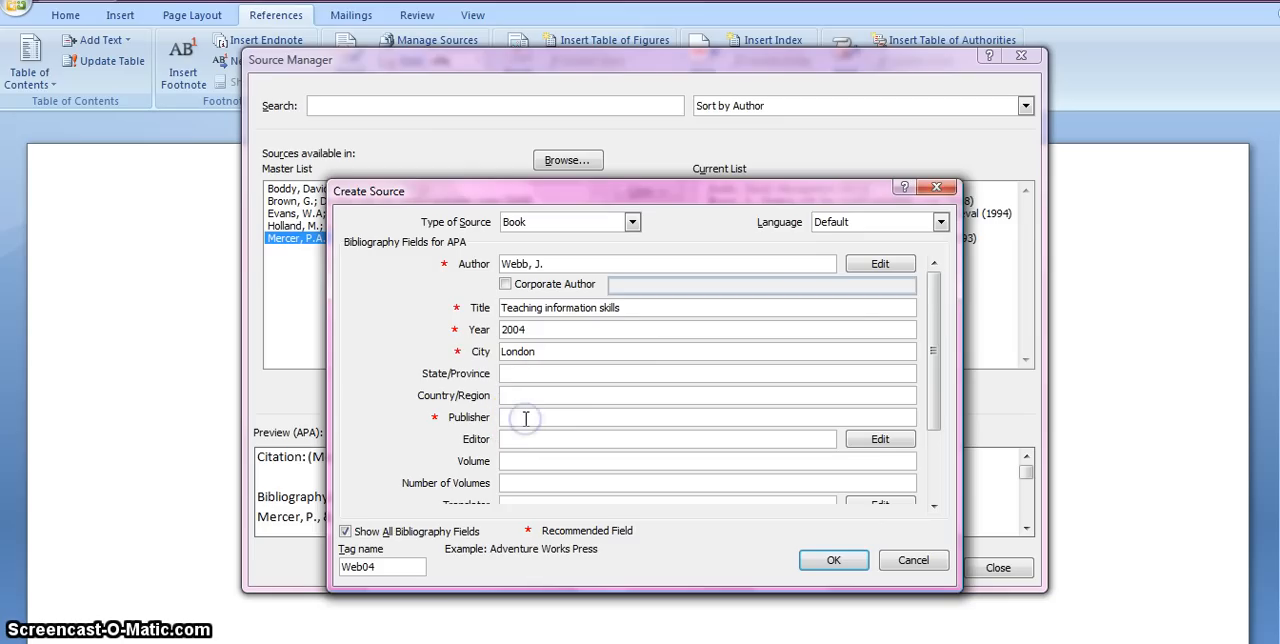
text(Facet)
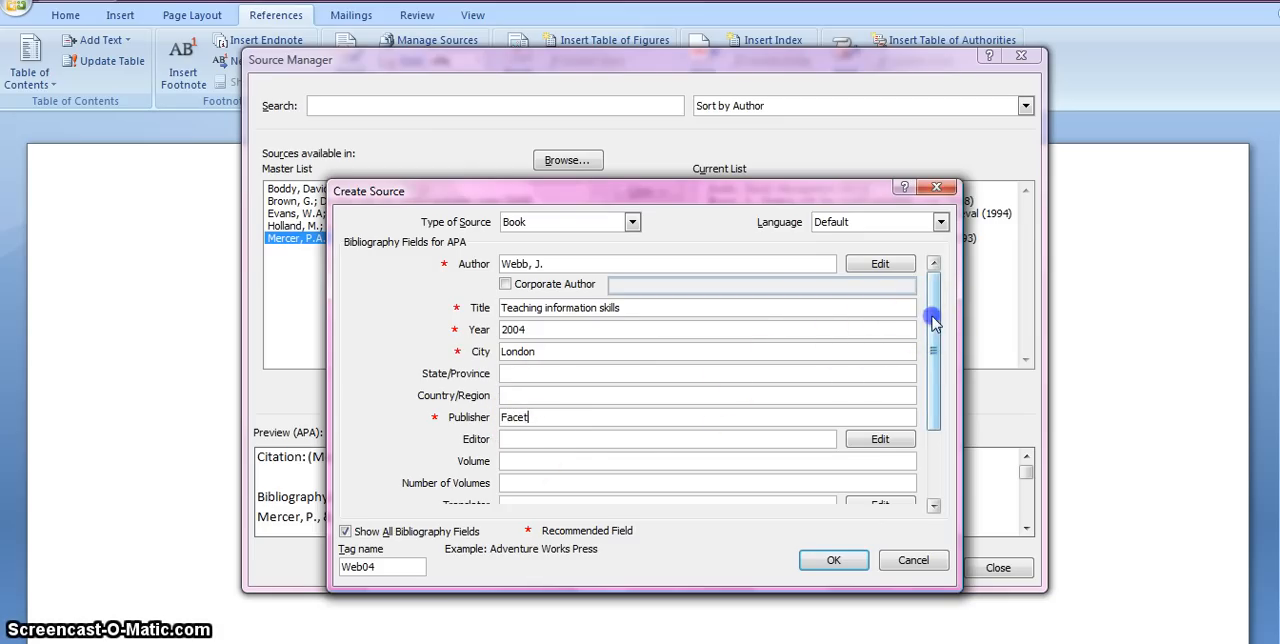
drag(933, 320, 943, 409)
click(748, 396)
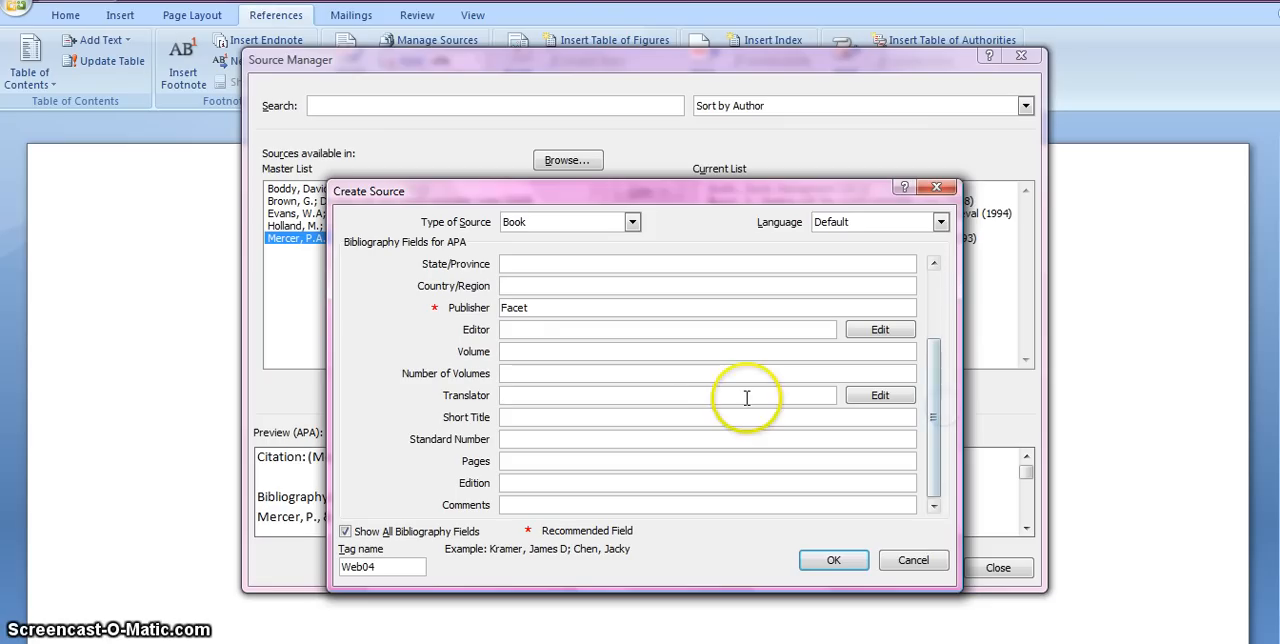
click(520, 482)
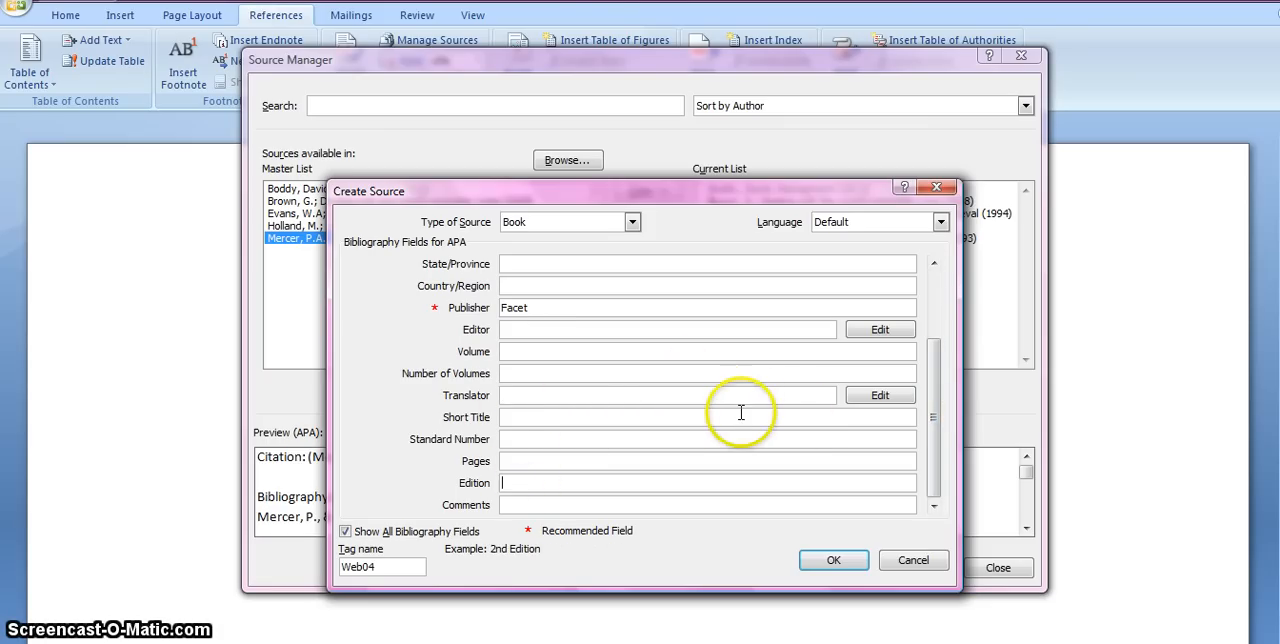
click(830, 561)
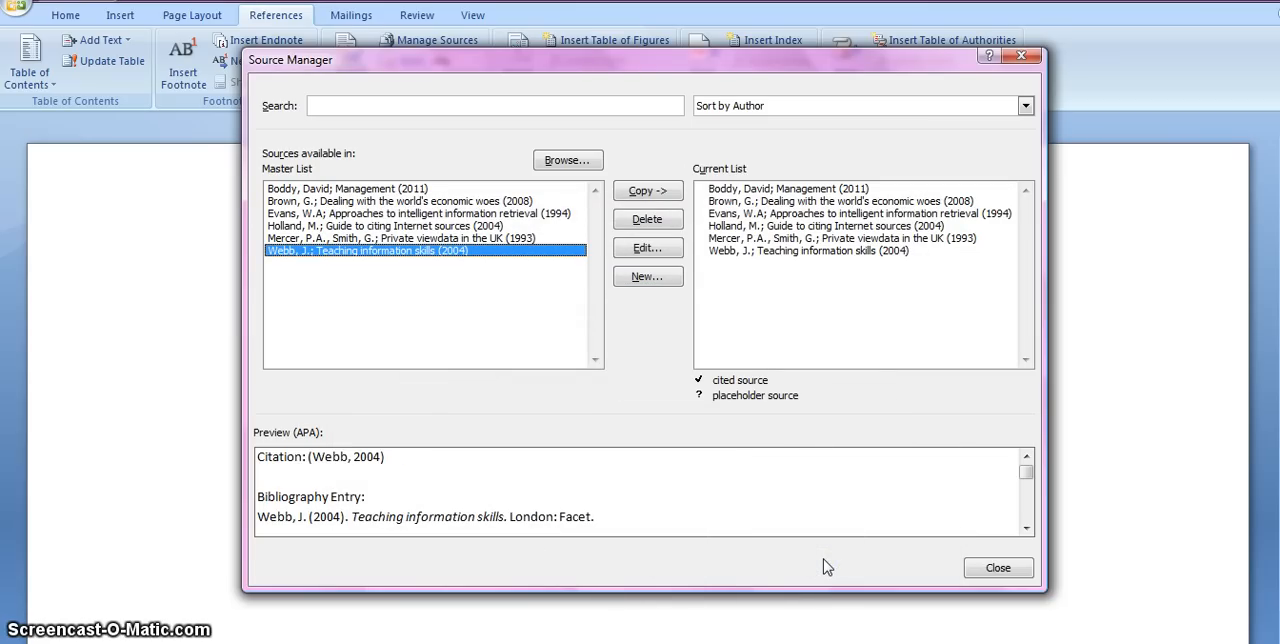
Change the city of the "Management" (2011) source to London, update both source lists, and close the Source Manager.
click(585, 368)
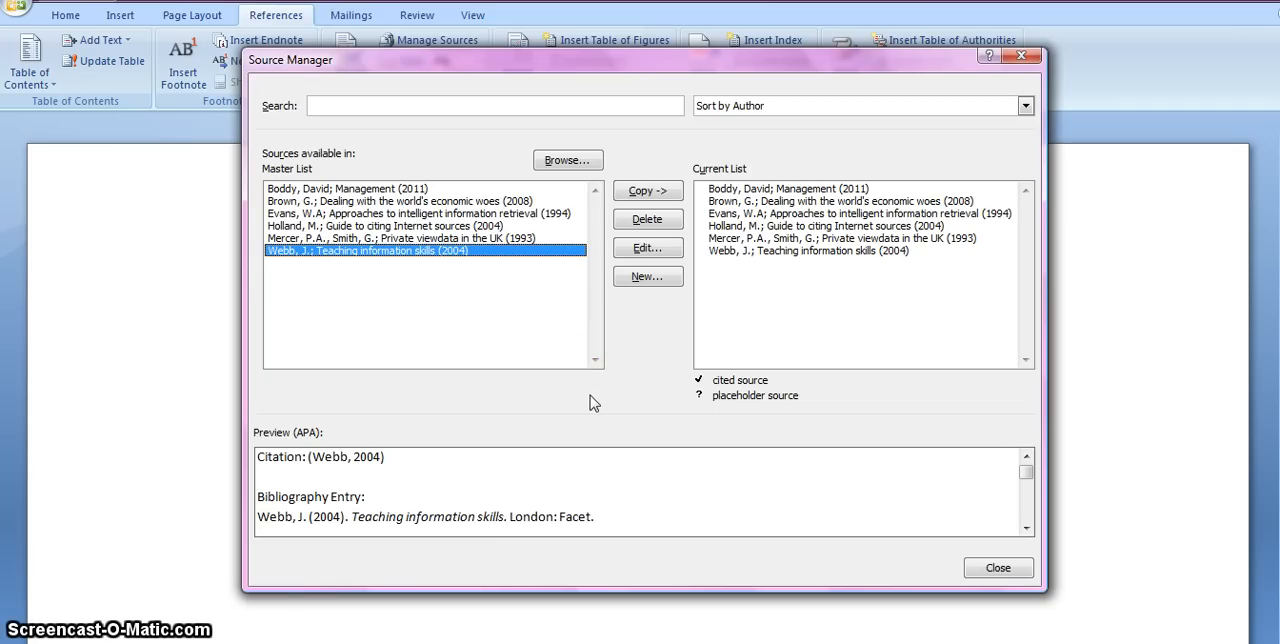
click(410, 188)
click(648, 248)
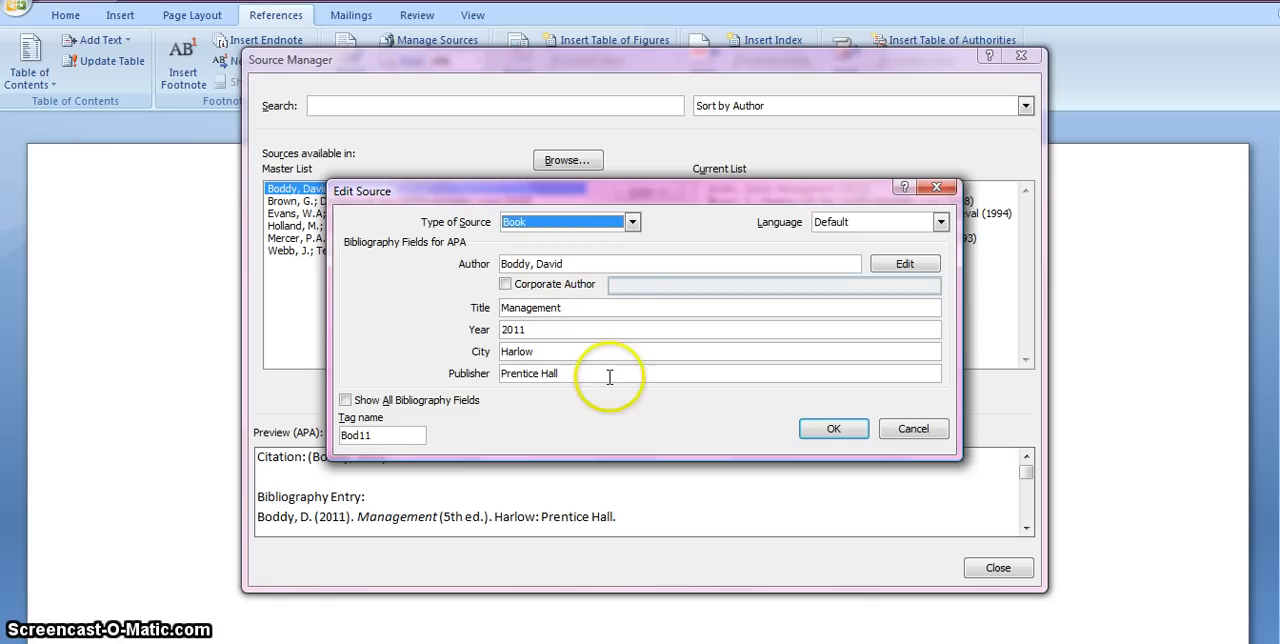
click(527, 351)
double_click(527, 351)
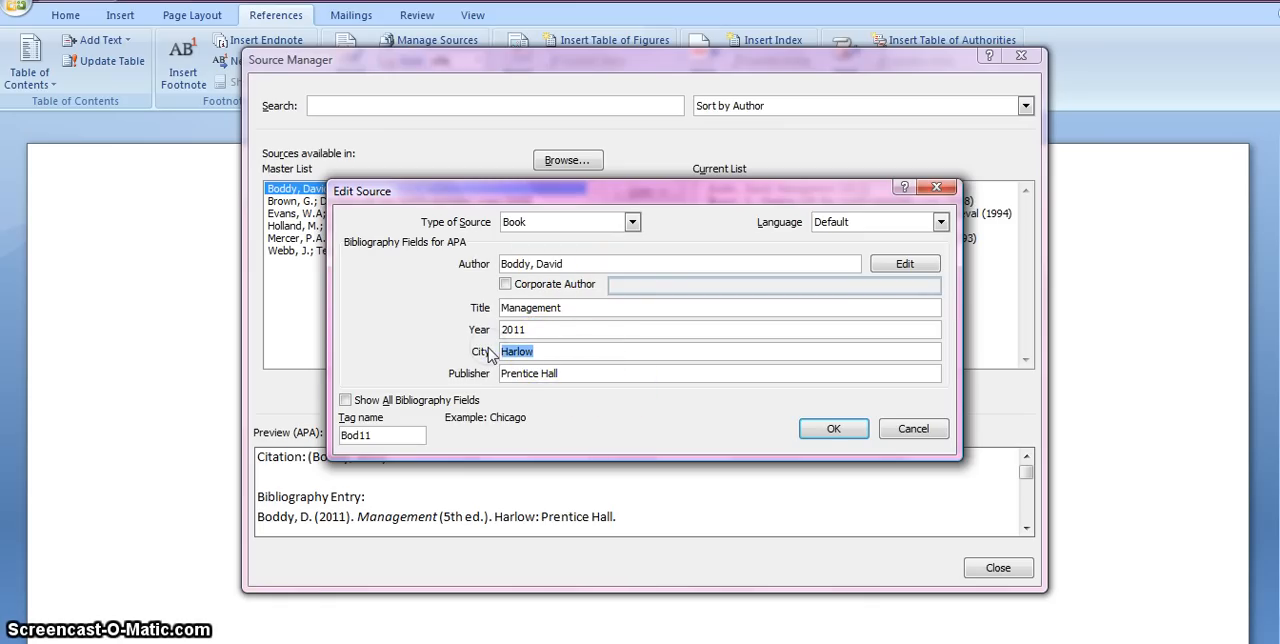
text(Prent)
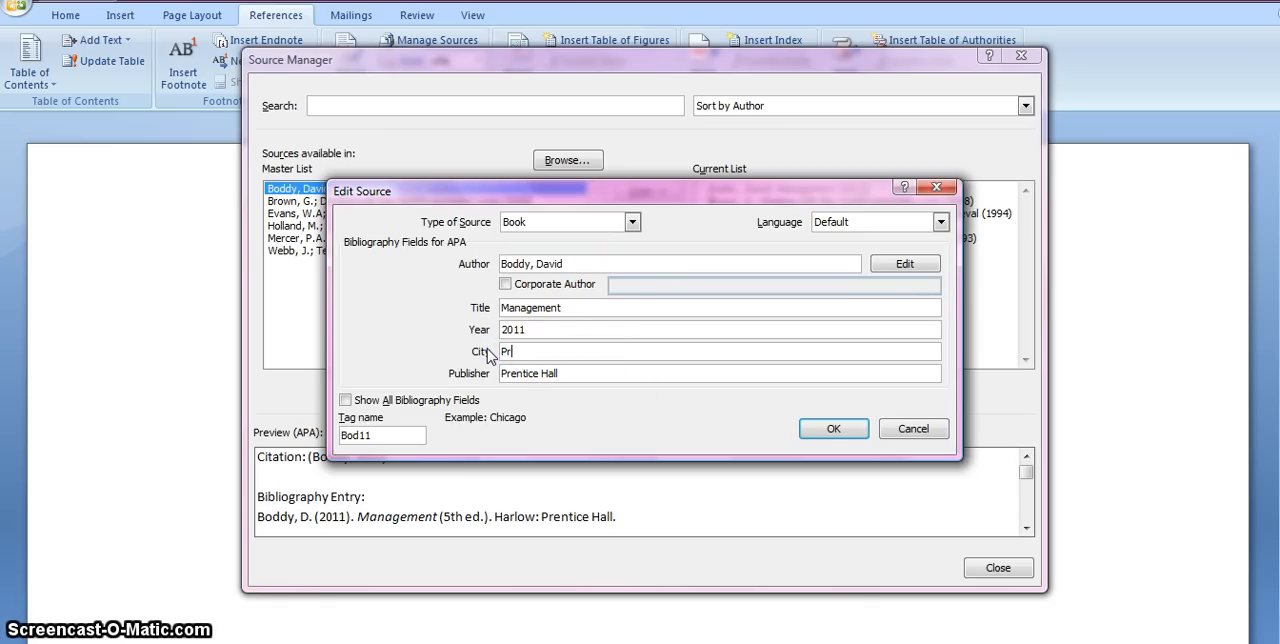
key(BackSpace)
key(BackSpace)
click(815, 437)
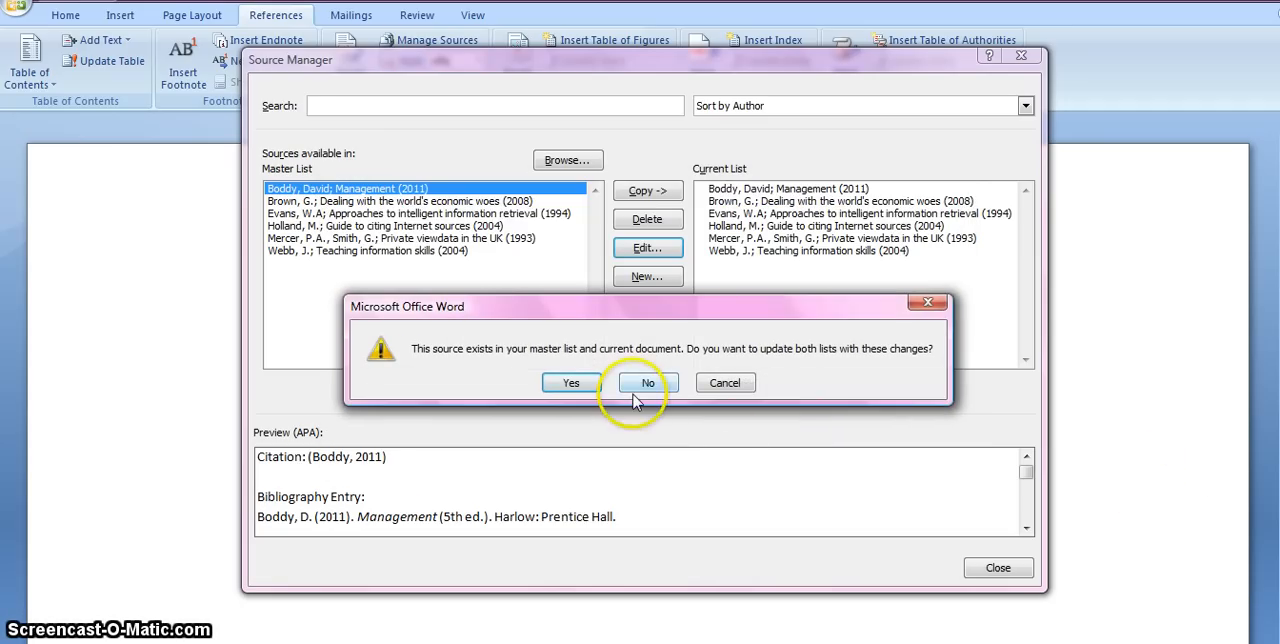
click(573, 384)
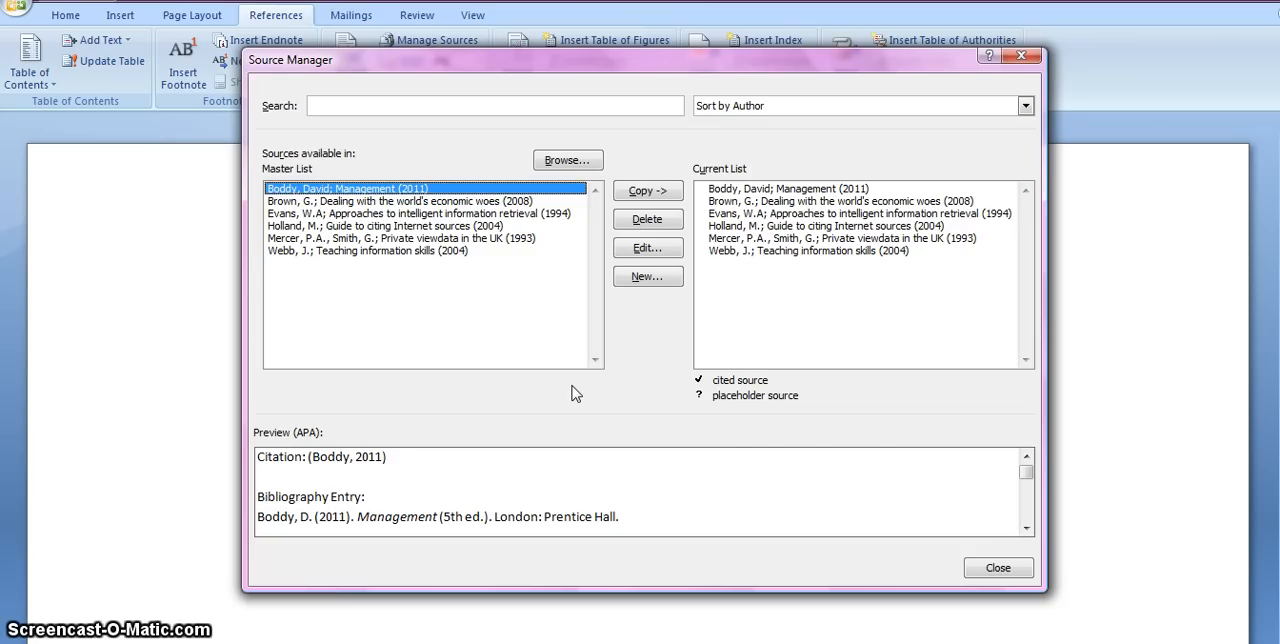
click(998, 568)
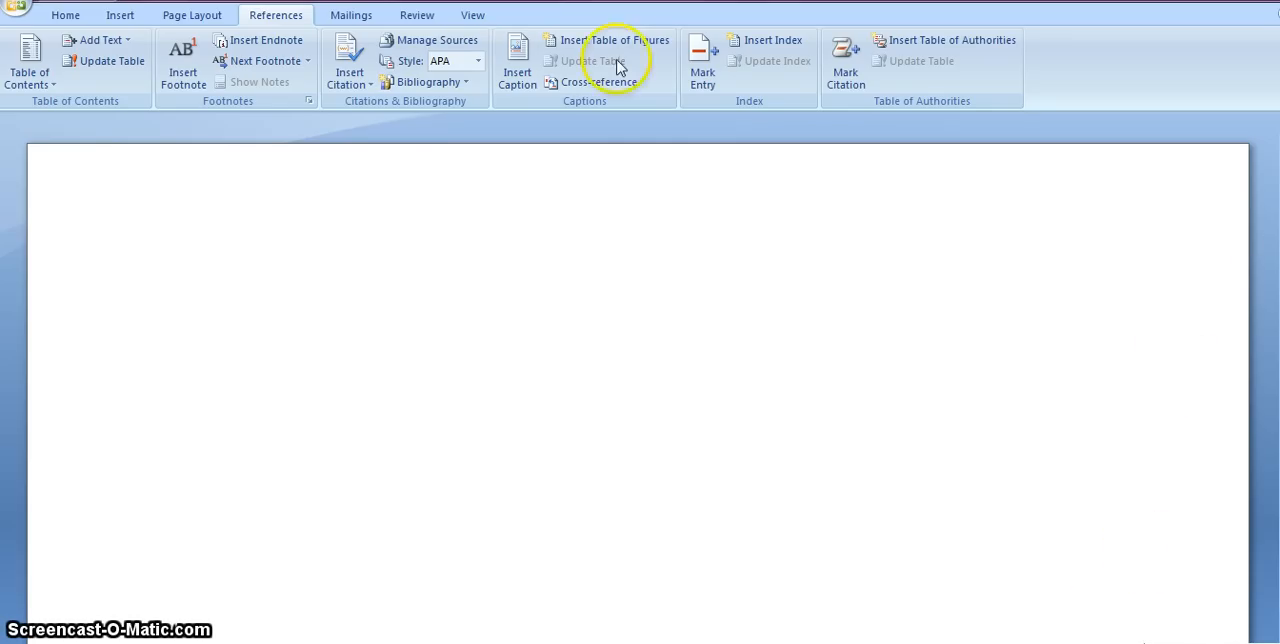
Select APA as the document's citation and bibliography style.
click(479, 63)
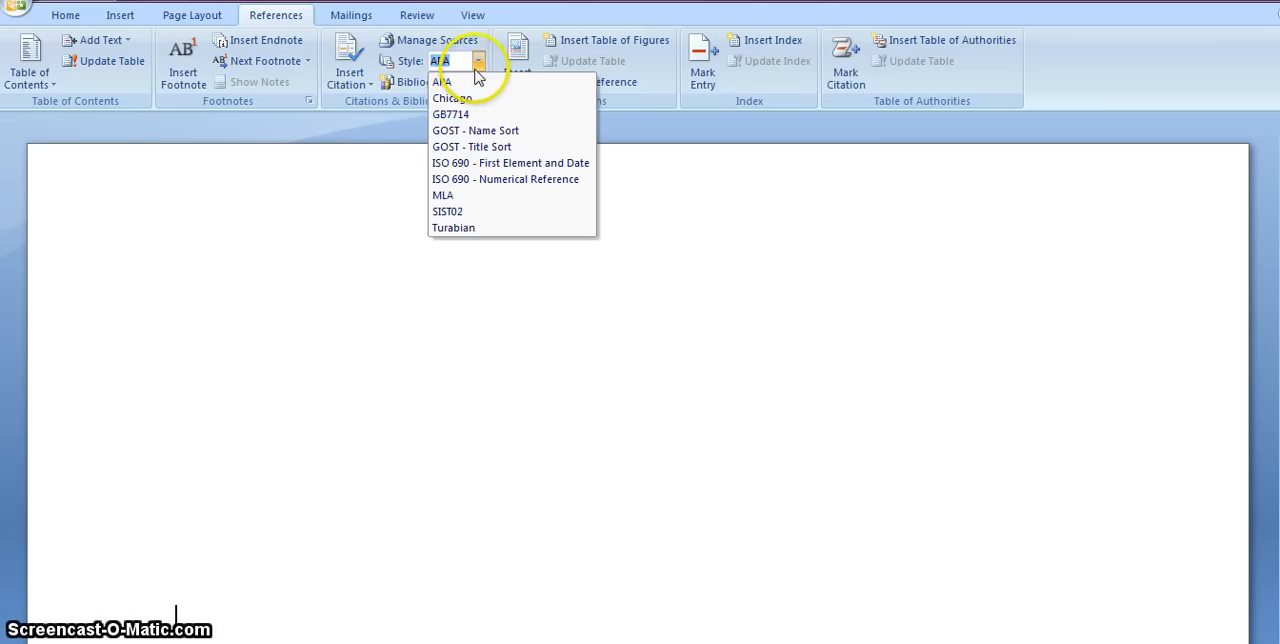
click(463, 86)
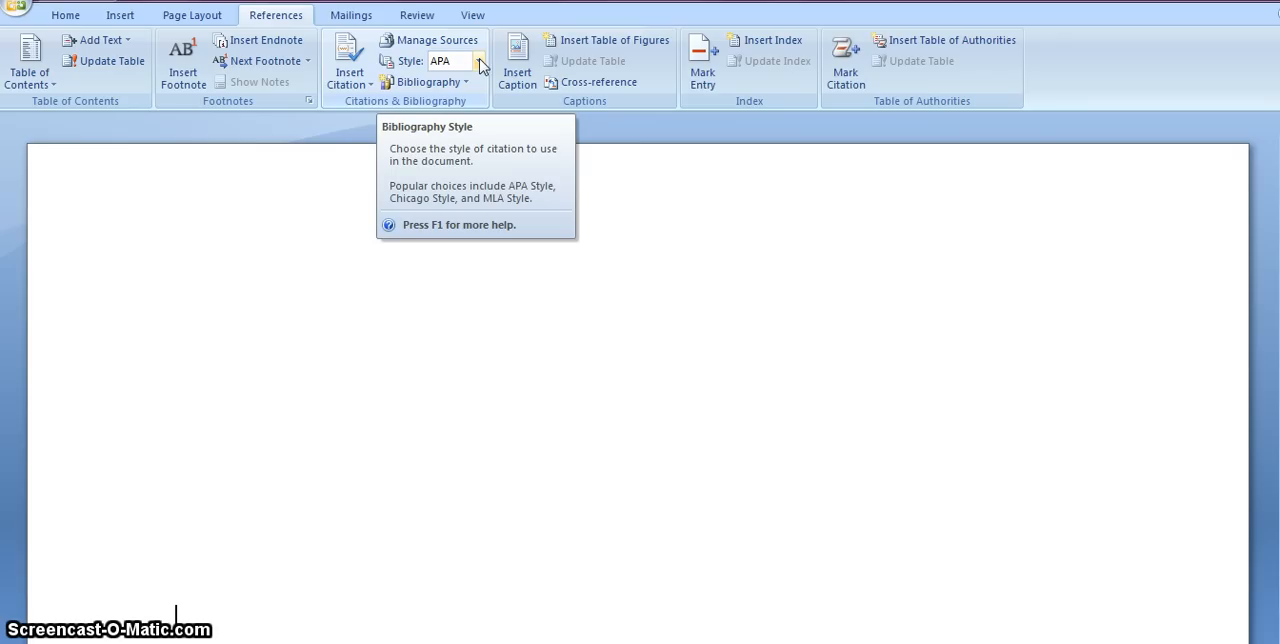
Insert a citation of the "Management" (2011) source after "the Management title" and end the sentence with a full stop.
click(352, 73)
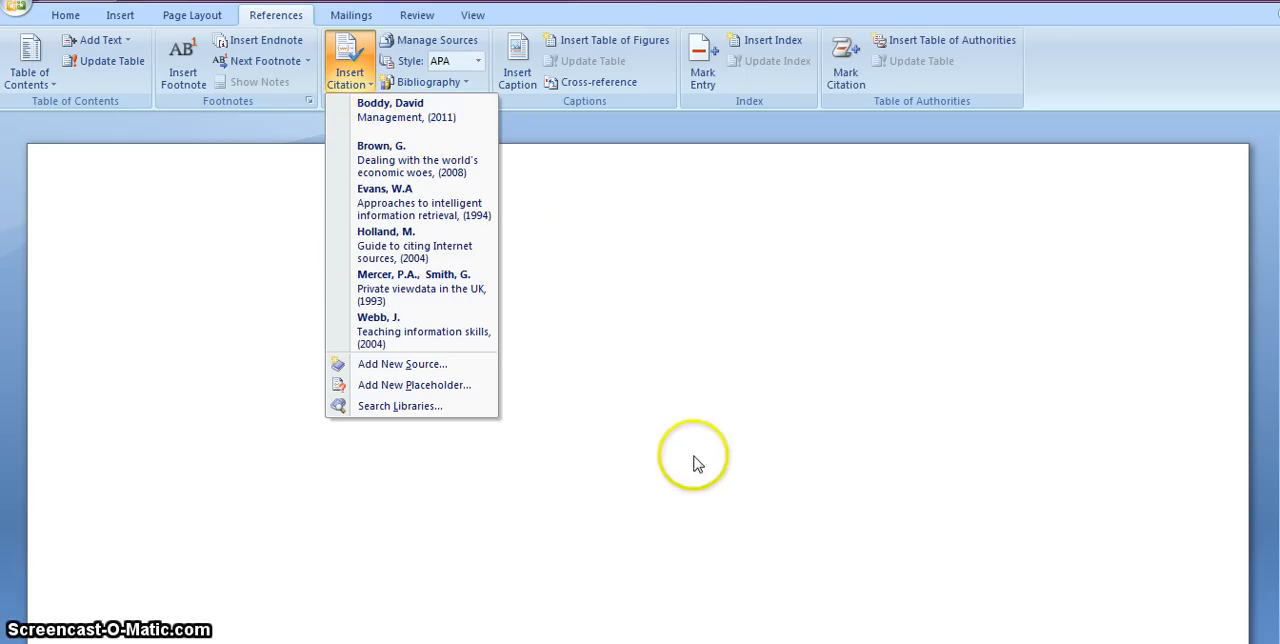
click(618, 293)
scroll(617, 294, down, 1)
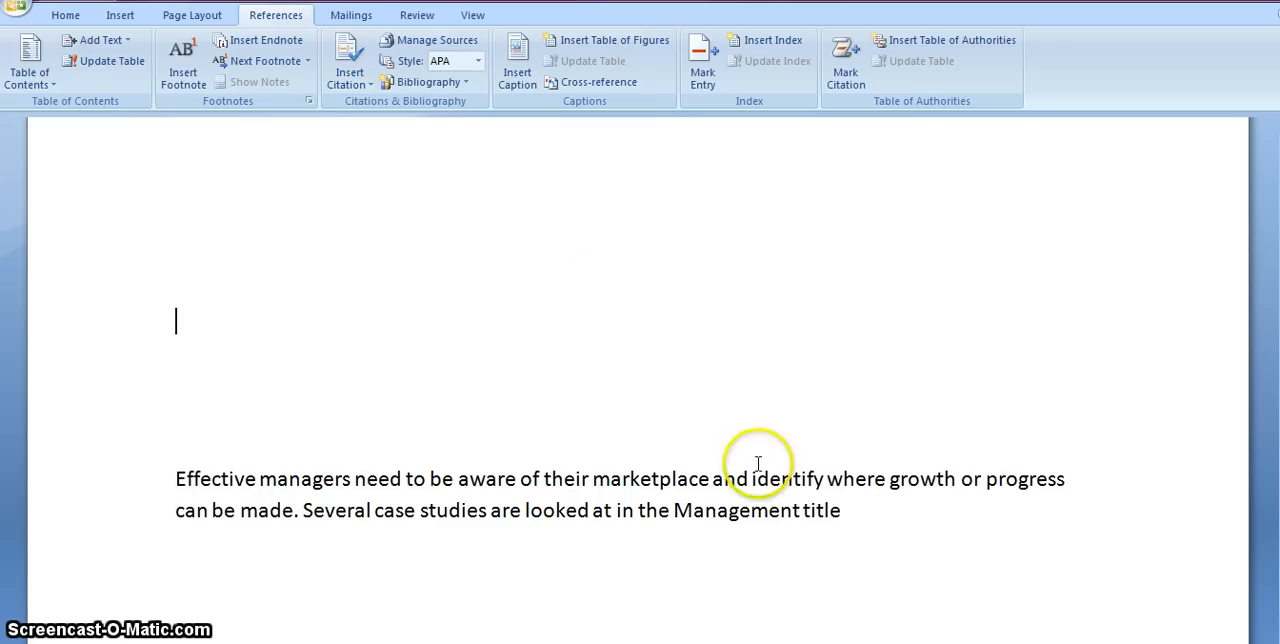
click(870, 516)
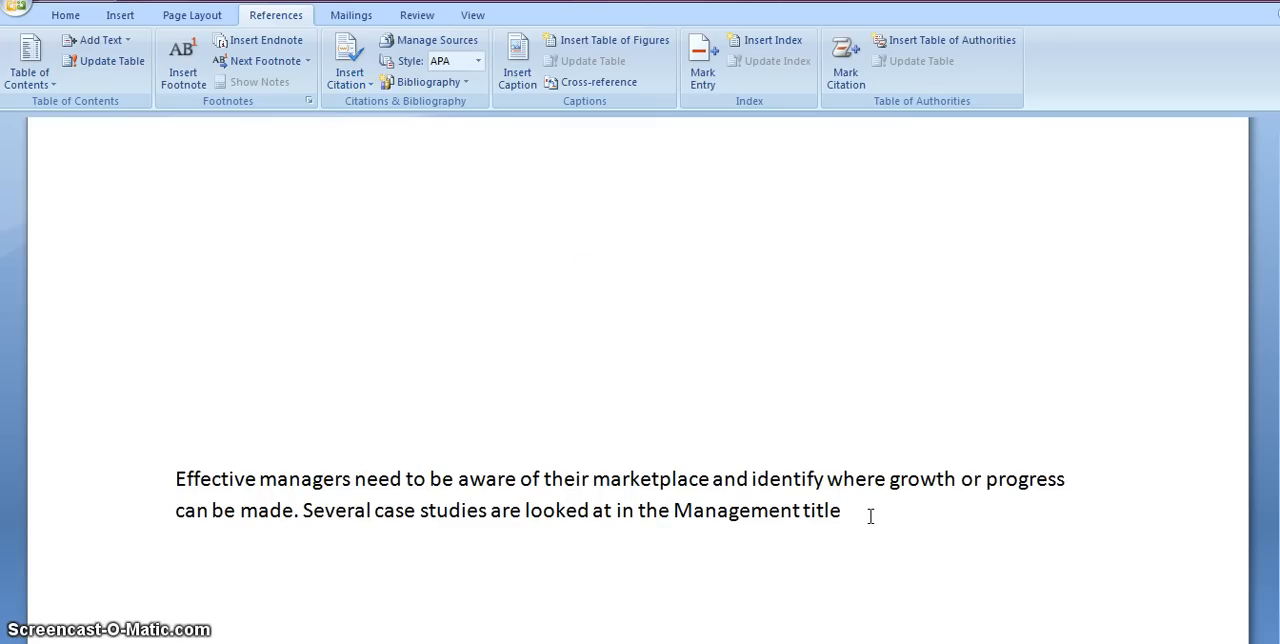
click(345, 70)
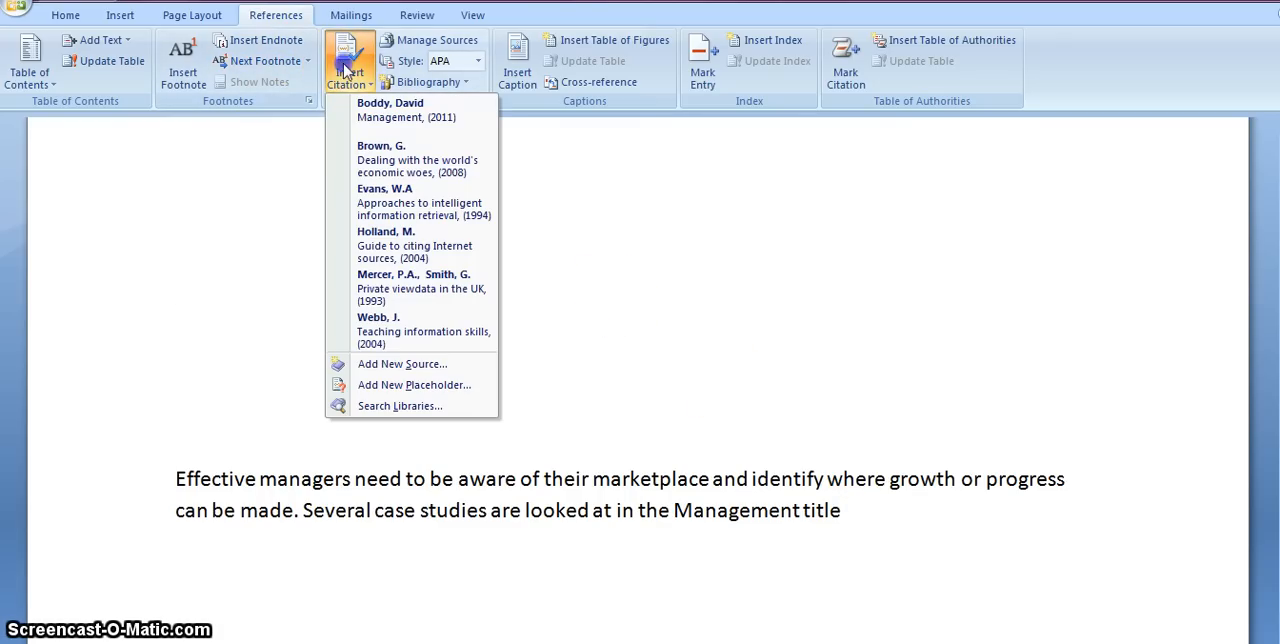
click(389, 117)
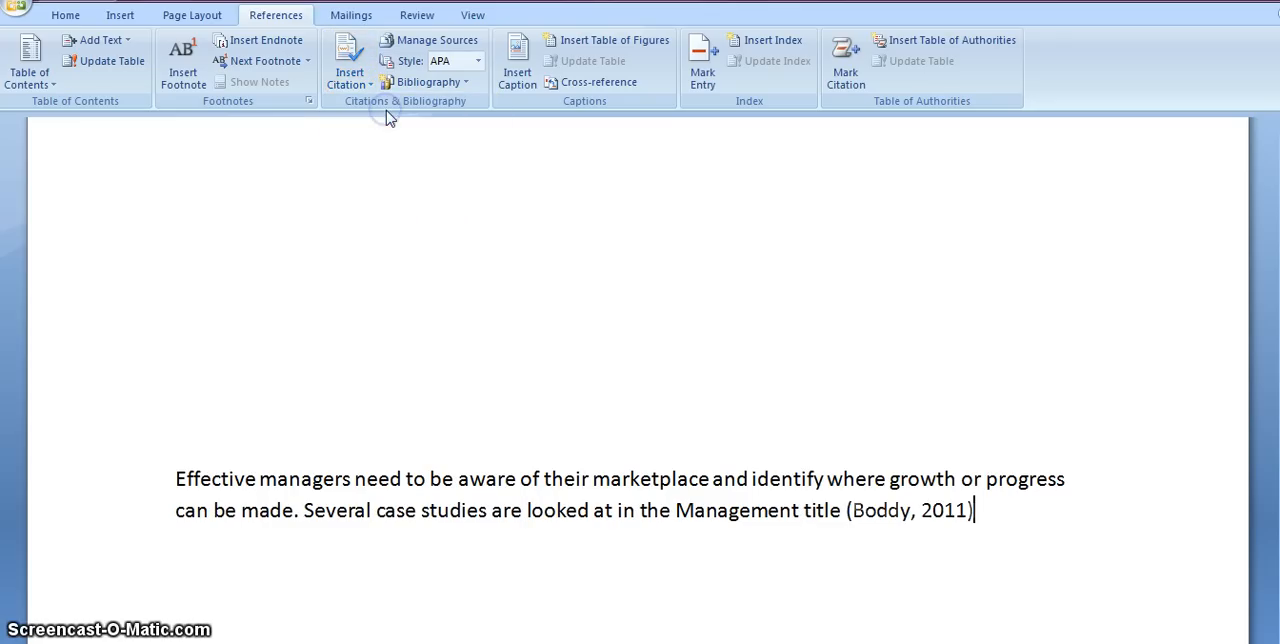
click(672, 331)
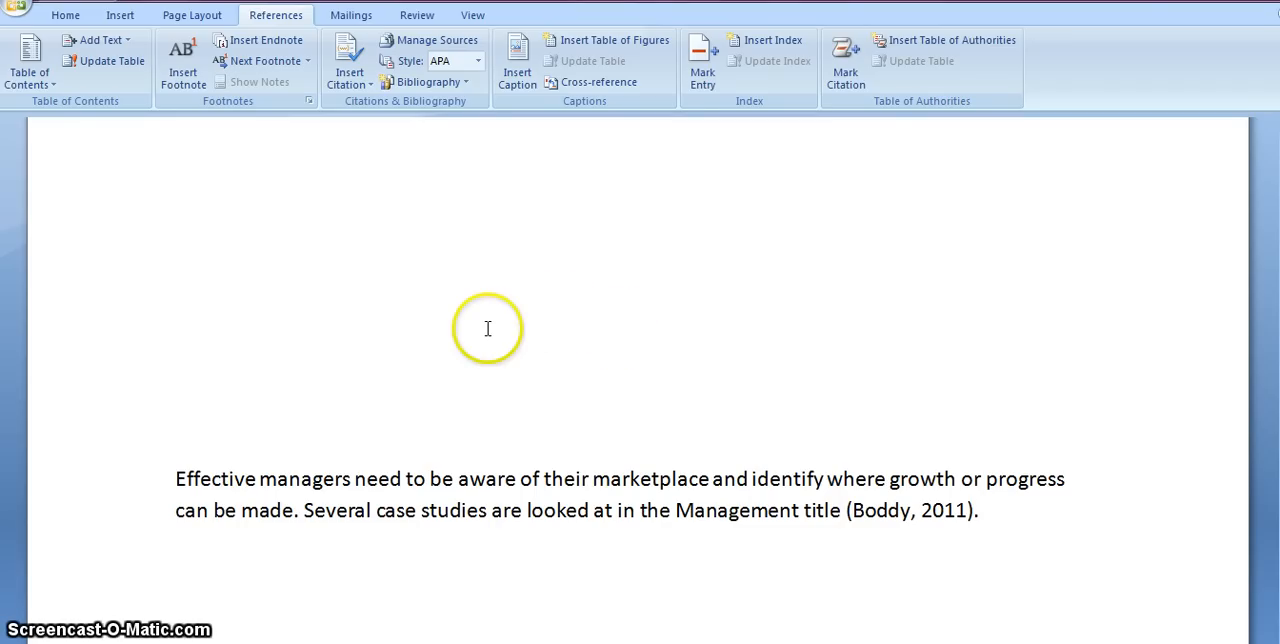
Insert a plain bibliography without a heading below the paragraph and look through its entries.
click(428, 82)
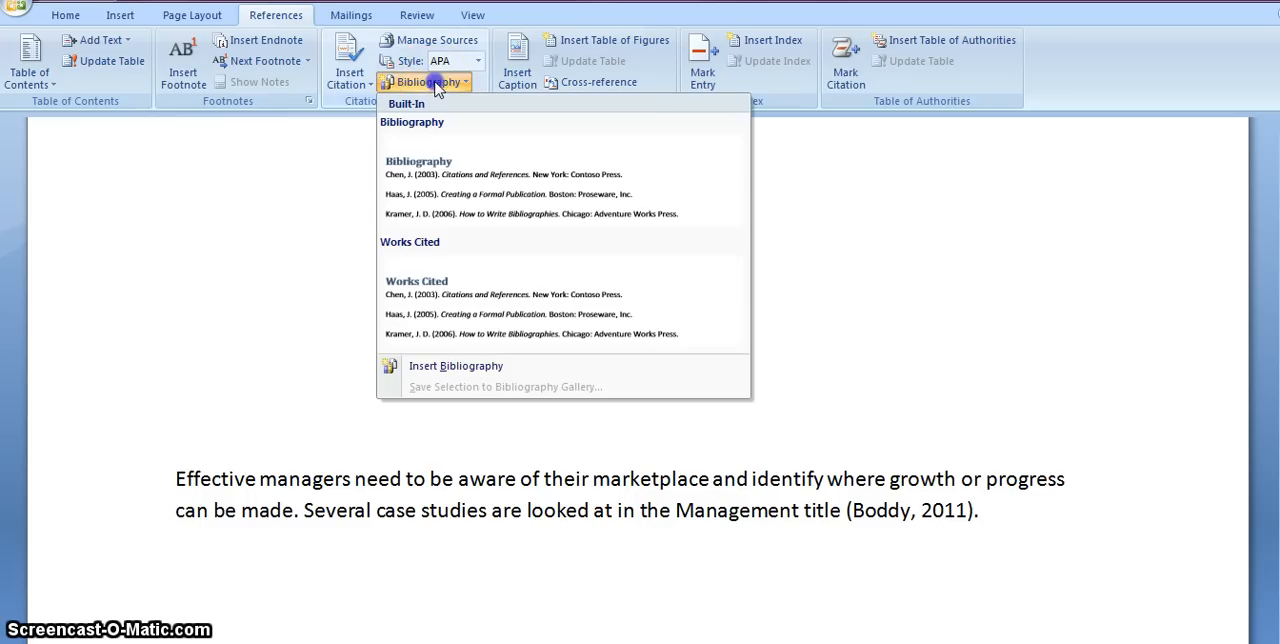
click(510, 366)
scroll(443, 380, down, 4)
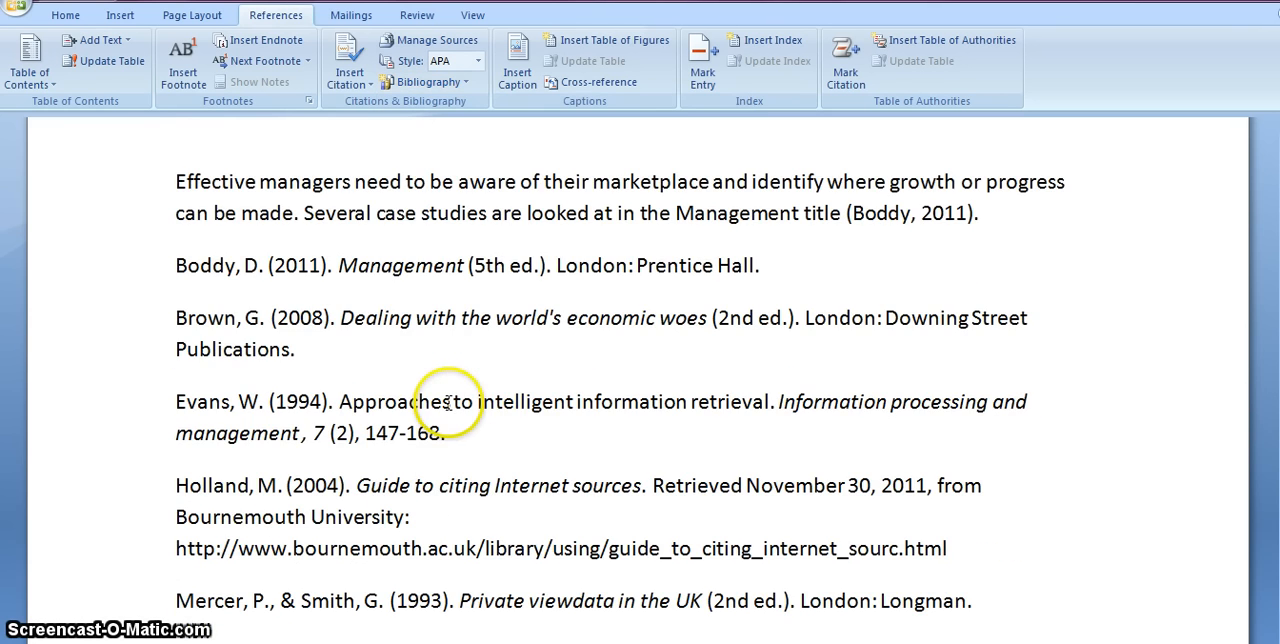
scroll(395, 248, down, 3)
scroll(423, 237, up, 3)
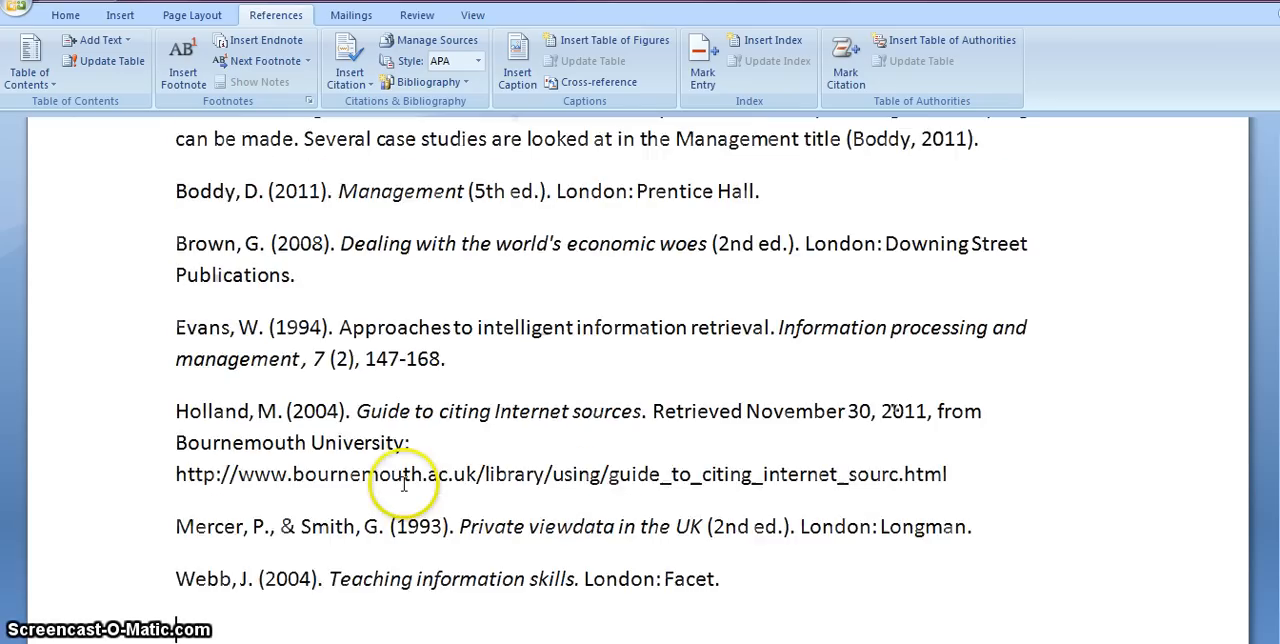
Add two blank paragraphs between the cited text and the bibliography.
click(990, 214)
key(Return)
key(Return)
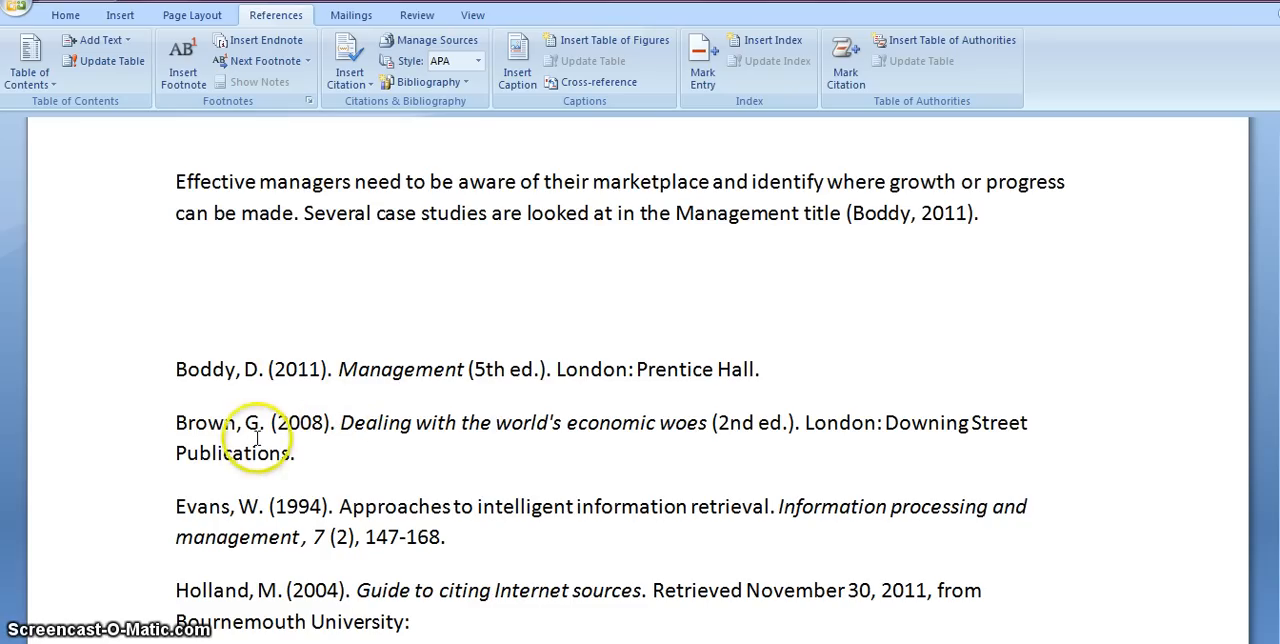
Add a comma after the author's initial in the "Management" bibliography entry, then leave the bibliography for the blank line above it.
click(262, 369)
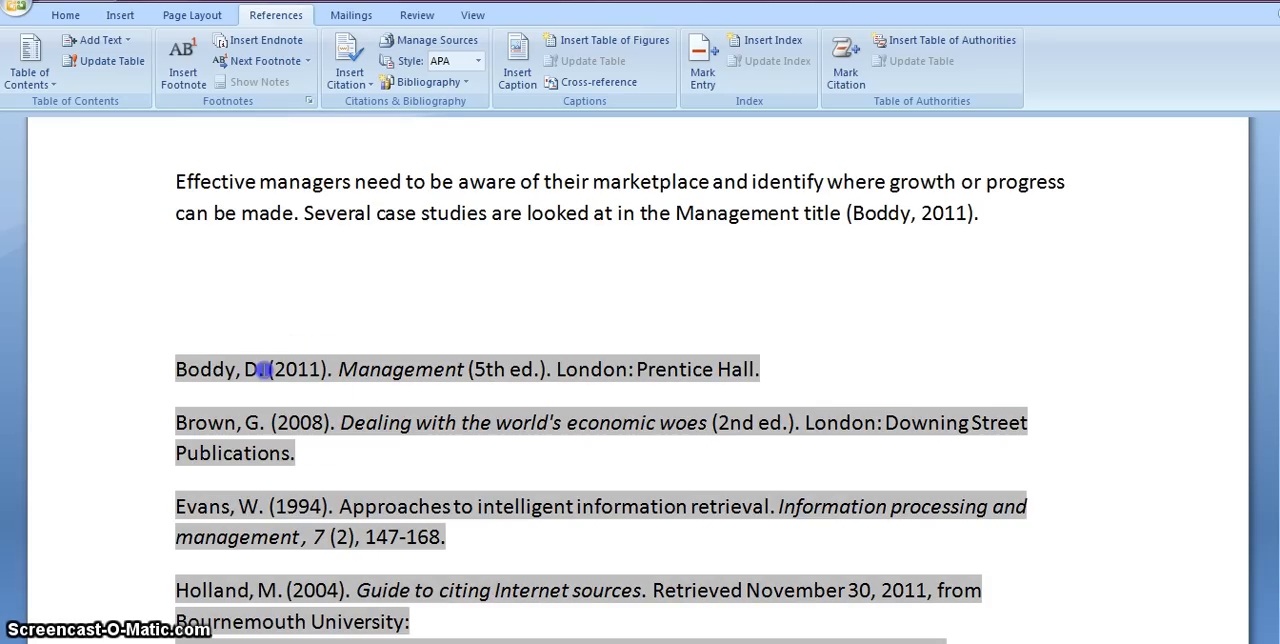
text(,)
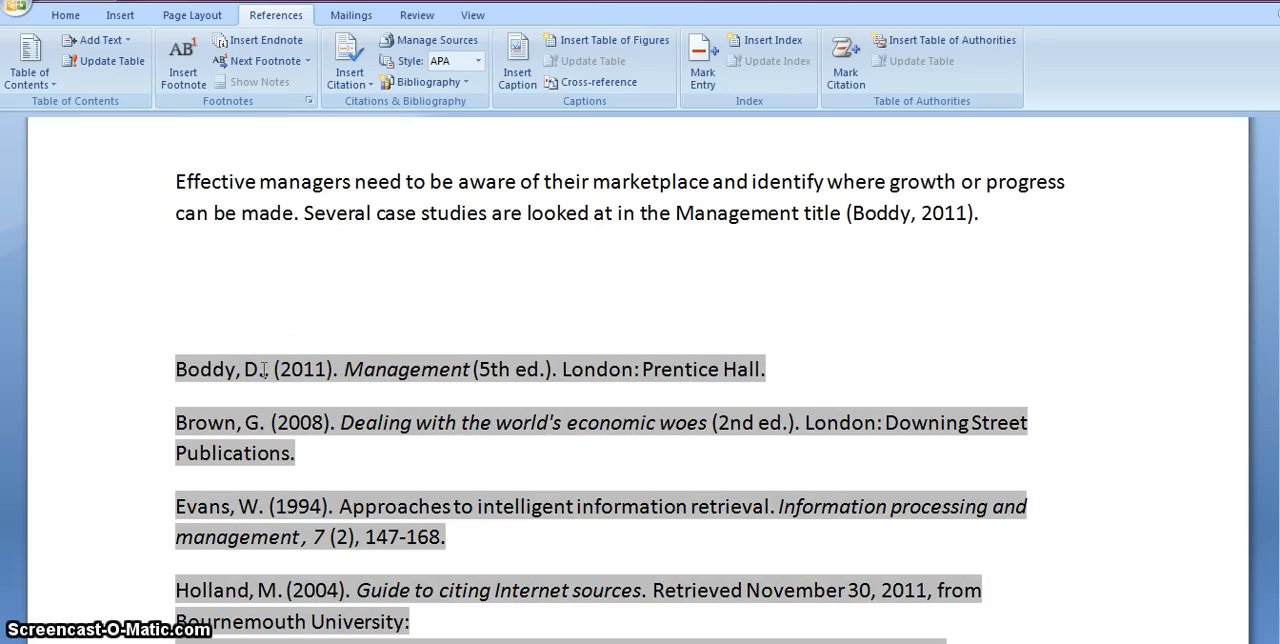
click(267, 426)
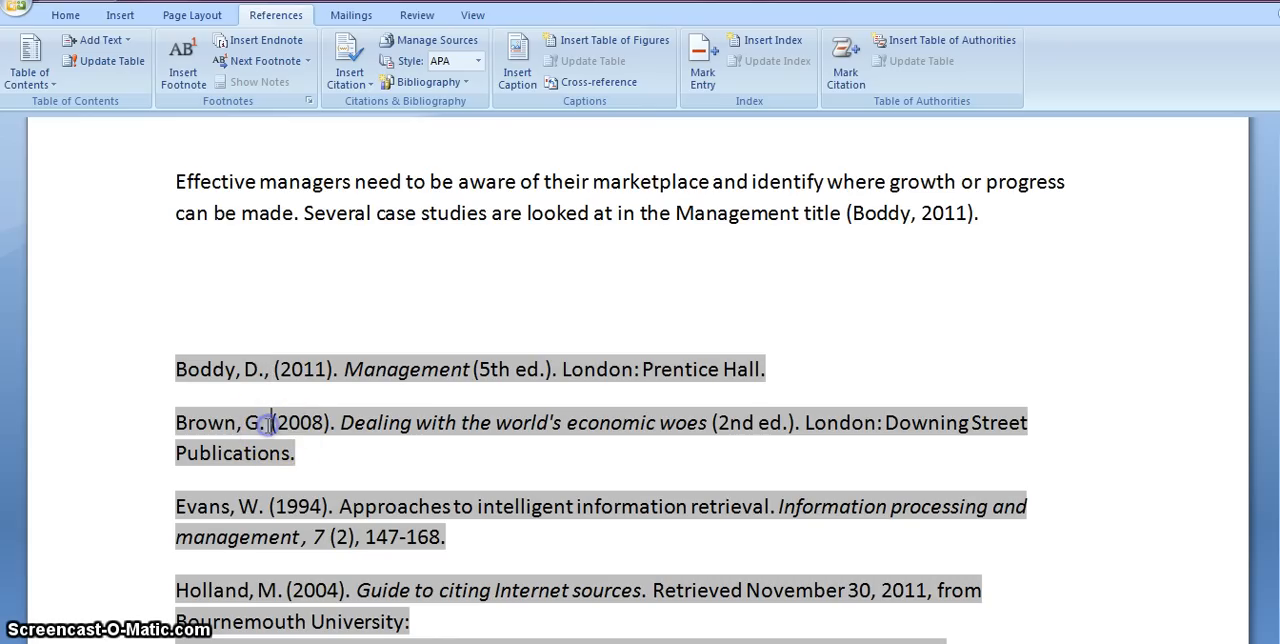
click(329, 455)
click(355, 292)
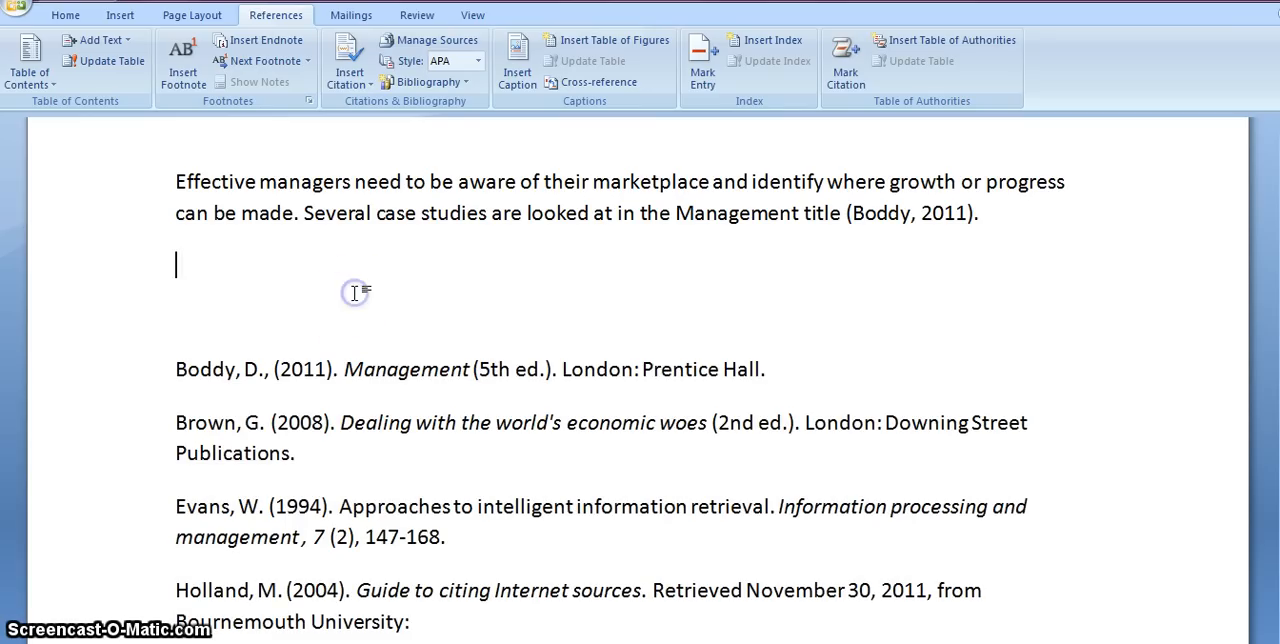